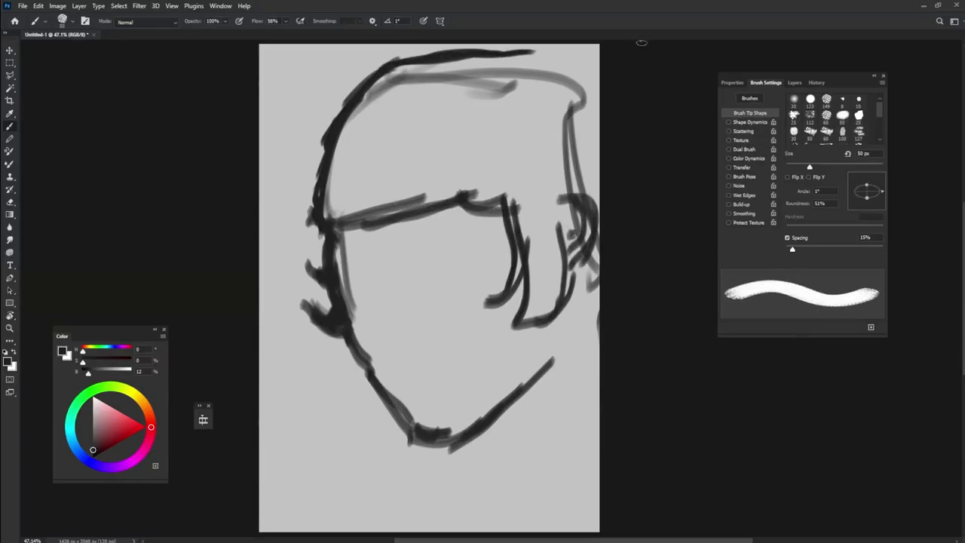
Sketch the rest of the head outline, the back hair and the neck and shoulder lines with the 50 px brush.
{"action": "left_click_drag", "start_coordinate": [585, 76], "coordinate": [610, 140]}
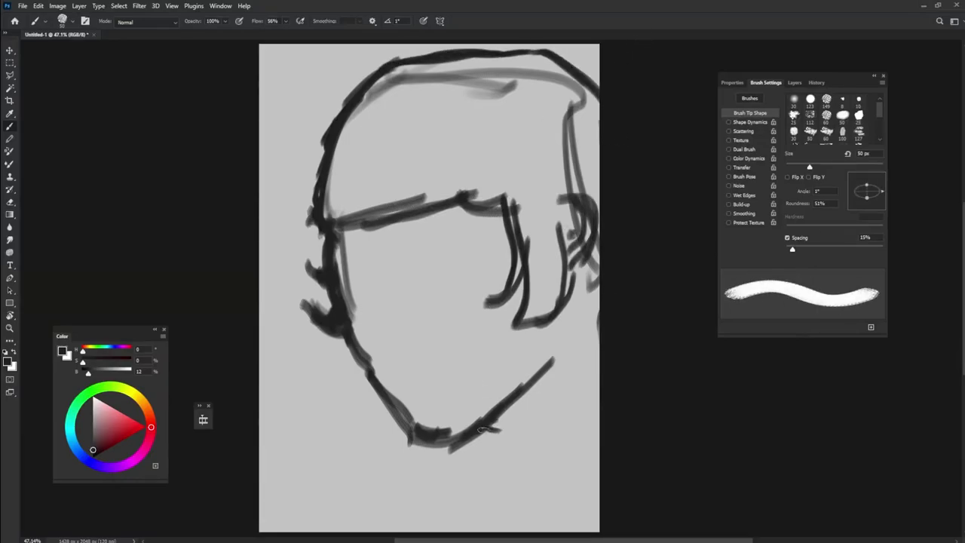
{"action": "left_click_drag", "start_coordinate": [486, 428], "coordinate": [519, 490]}
{"action": "left_click_drag", "start_coordinate": [600, 401], "coordinate": [464, 532]}
{"action": "left_click_drag", "start_coordinate": [494, 451], "coordinate": [429, 532]}
{"action": "left_click_drag", "start_coordinate": [559, 316], "coordinate": [564, 388]}
{"action": "left_click_drag", "start_coordinate": [591, 283], "coordinate": [537, 437]}
{"action": "mouse_move", "coordinate": [573, 407]}
{"action": "left_mouse_down"}
{"action": "mouse_move", "coordinate": [549, 440]}
{"action": "mouse_move", "coordinate": [584, 445]}
{"action": "left_mouse_up"}
Fill the hair from the crown to the side locks with near-black, rotating the brush tip to follow its shape.
{"action": "mouse_move", "coordinate": [422, 53]}
{"action": "left_mouse_down"}
{"action": "mouse_move", "coordinate": [354, 218]}
{"action": "mouse_move", "coordinate": [521, 90]}
{"action": "mouse_move", "coordinate": [558, 151]}
{"action": "mouse_move", "coordinate": [544, 131]}
{"action": "mouse_move", "coordinate": [465, 134]}
{"action": "mouse_move", "coordinate": [610, 163]}
{"action": "left_mouse_up"}
{"action": "key", "text": "shift+Right"}
{"action": "key", "text": "shift+Right"}
{"action": "key", "text": "shift+Right"}
{"action": "key", "text": "shift+Right"}
{"action": "key", "text": "shift+Right"}
{"action": "mouse_move", "coordinate": [476, 151]}
{"action": "left_mouse_down"}
{"action": "mouse_move", "coordinate": [337, 151]}
{"action": "mouse_move", "coordinate": [601, 179]}
{"action": "mouse_move", "coordinate": [576, 296]}
{"action": "mouse_move", "coordinate": [532, 302]}
{"action": "left_mouse_up"}
Block in the face from the forehead to the jaw with sampled grey tones.
{"action": "key", "text": "shift+Left"}
{"action": "key", "text": "shift+Left"}
{"action": "key", "text": "shift+Left"}
{"action": "left_click", "coordinate": [332, 226], "text": "alt"}
{"action": "mouse_move", "coordinate": [331, 249]}
{"action": "left_mouse_down"}
{"action": "mouse_move", "coordinate": [490, 219]}
{"action": "mouse_move", "coordinate": [423, 385]}
{"action": "left_mouse_up"}
{"action": "left_click_drag", "start_coordinate": [362, 301], "coordinate": [452, 407]}
{"action": "left_click", "coordinate": [422, 407], "text": "alt"}
{"action": "left_click_drag", "start_coordinate": [400, 429], "coordinate": [520, 324]}
Block in the near eye socket and the cheek below it with sampled grey tones.
{"action": "key", "text": "shift+Left"}
{"action": "key", "text": "shift+Left"}
{"action": "key", "text": "shift+Left"}
{"action": "key", "text": "shift+Left"}
{"action": "key", "text": "shift+Left"}
{"action": "left_click_drag", "start_coordinate": [437, 317], "coordinate": [490, 226]}
{"action": "left_click", "coordinate": [452, 286], "text": "alt"}
{"action": "mouse_move", "coordinate": [422, 331]}
{"action": "left_mouse_down"}
{"action": "mouse_move", "coordinate": [472, 272]}
{"action": "mouse_move", "coordinate": [430, 242]}
{"action": "mouse_move", "coordinate": [482, 302]}
{"action": "left_mouse_up"}
Paint the nose bridge's side plane and the far side of the face in mid grey with a 241 px brush.
{"action": "key", "text": "shift+Left"}
{"action": "key", "text": "shift+Left"}
{"action": "key", "text": "shift+Left"}
{"action": "key", "text": "shift+Left"}
{"action": "key", "text": "shift+Left"}
{"action": "left_click", "coordinate": [392, 317], "text": "alt"}
{"action": "left_click_drag", "start_coordinate": [422, 257], "coordinate": [403, 339]}
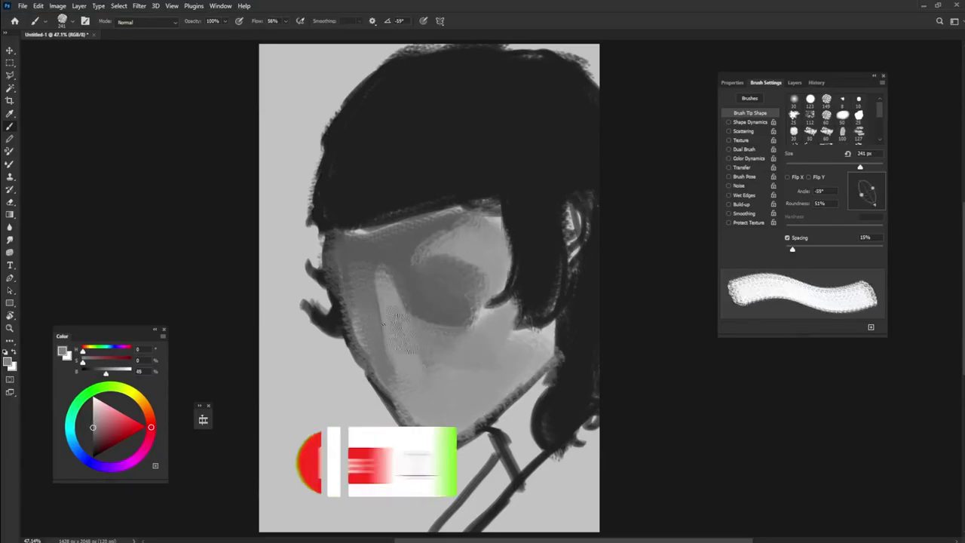
{"action": "left_click_drag", "start_coordinate": [362, 257], "coordinate": [354, 369]}
Block in the mouth shape and tone the lower jaw with a darker grey.
{"action": "key", "text": "shift+Left"}
{"action": "key", "text": "shift+Left"}
{"action": "key", "text": "shift+Left"}
{"action": "key", "text": "shift+Left"}
{"action": "left_click", "coordinate": [407, 362], "text": "alt"}
{"action": "mouse_move", "coordinate": [392, 400]}
{"action": "left_mouse_down"}
{"action": "mouse_move", "coordinate": [527, 399]}
{"action": "mouse_move", "coordinate": [558, 422]}
{"action": "left_mouse_up"}
Block in the neck and shoulder with sampled grey tones.
{"action": "key", "text": "shift+Left"}
{"action": "key", "text": "shift+Left"}
{"action": "key", "text": "shift+Left"}
{"action": "left_click", "coordinate": [543, 411], "text": "alt"}
{"action": "mouse_move", "coordinate": [467, 501]}
{"action": "left_mouse_down"}
{"action": "mouse_move", "coordinate": [490, 524]}
{"action": "mouse_move", "coordinate": [588, 513]}
{"action": "left_mouse_up"}
Reduce the brush to 80 px, fill the ear with mid grey and reshape the side lock beside it.
{"action": "left_click", "coordinate": [537, 309], "text": "alt"}
{"action": "key", "text": "bracketleft"}
{"action": "key", "text": "bracketleft"}
{"action": "key", "text": "bracketleft"}
{"action": "key", "text": "bracketleft"}
{"action": "key", "text": "shift+Left"}
{"action": "key", "text": "shift+Left"}
{"action": "key", "text": "shift+Left"}
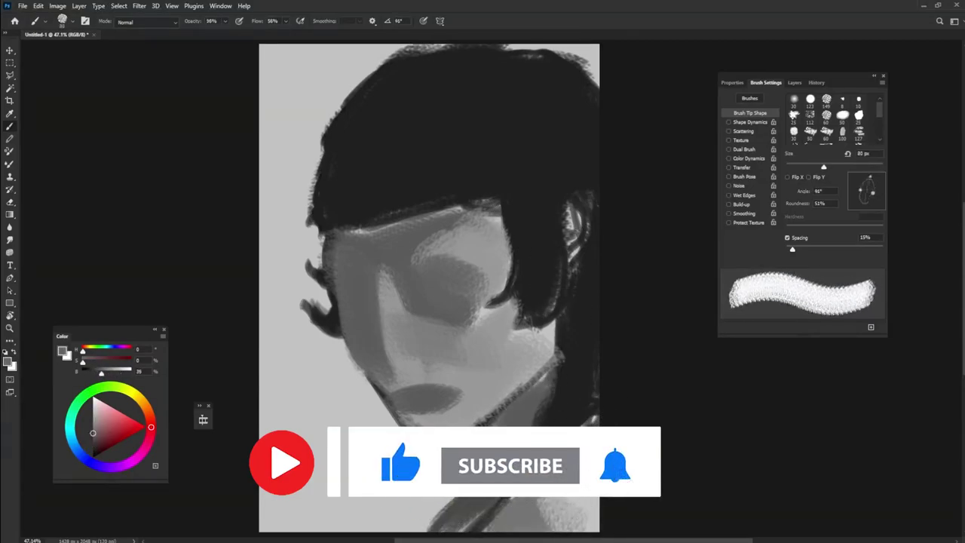
{"action": "left_click_drag", "start_coordinate": [577, 211], "coordinate": [587, 241]}
{"action": "left_click", "coordinate": [543, 302], "text": "alt"}
{"action": "mouse_move", "coordinate": [581, 196]}
{"action": "left_mouse_down"}
{"action": "mouse_move", "coordinate": [554, 294]}
{"action": "mouse_move", "coordinate": [520, 340]}
{"action": "left_mouse_up"}
Paint both eyebrows in near-black with the 80 px brush.
{"action": "key", "text": "shift+Left"}
{"action": "key", "text": "shift+Left"}
{"action": "key", "text": "shift+Left"}
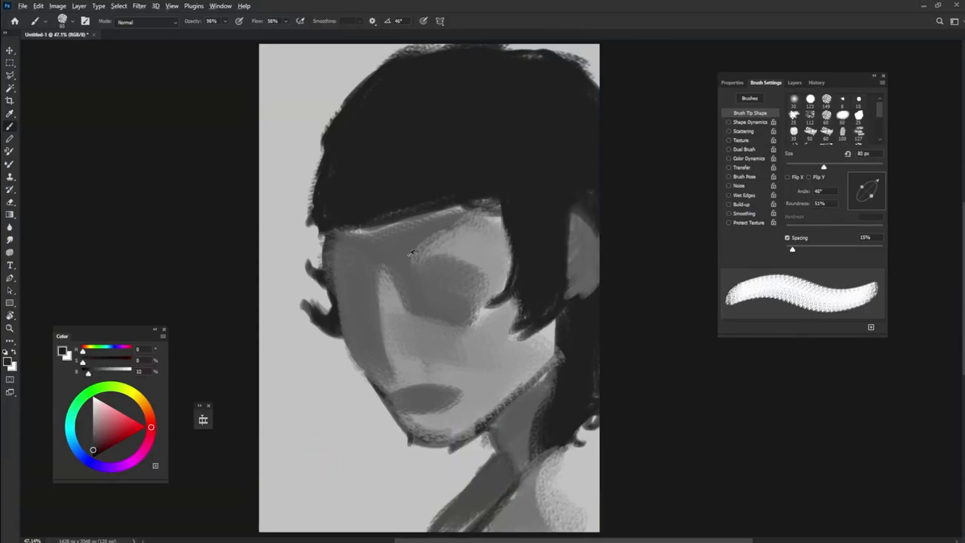
{"action": "key", "text": "shift+Left"}
{"action": "key", "text": "shift+Left"}
{"action": "left_click_drag", "start_coordinate": [320, 251], "coordinate": [484, 238]}
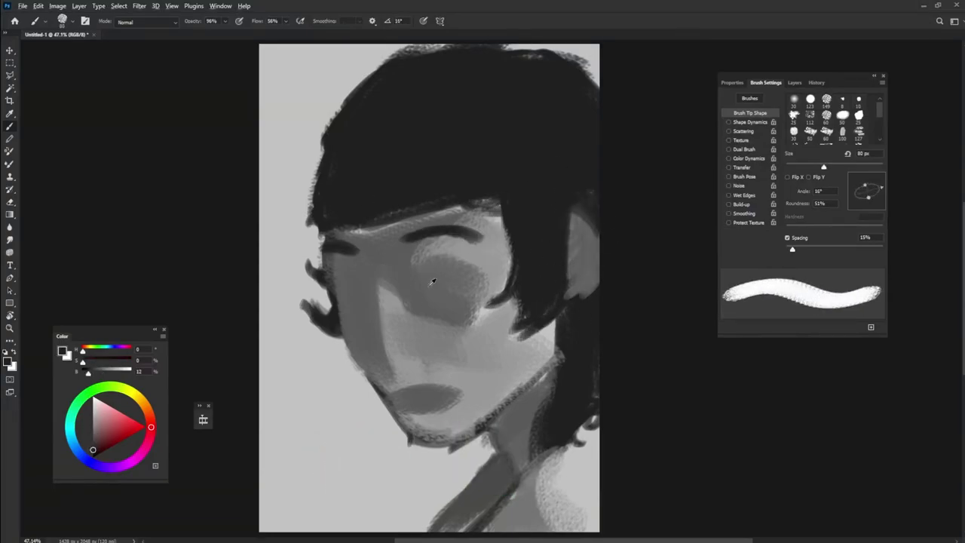
Reduce the brush to 46 px, outline both eyes and shade the underside of the nose.
{"action": "key", "text": "bracketleft"}
{"action": "key", "text": "bracketleft"}
{"action": "key", "text": "bracketleft"}
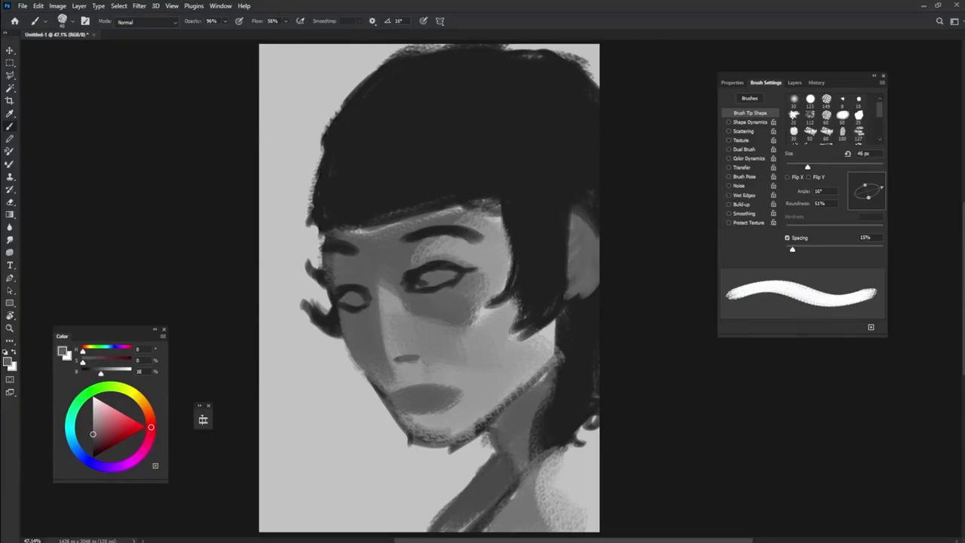
{"action": "left_click", "coordinate": [383, 326], "text": "alt"}
{"action": "left_click_drag", "start_coordinate": [383, 326], "coordinate": [383, 367]}
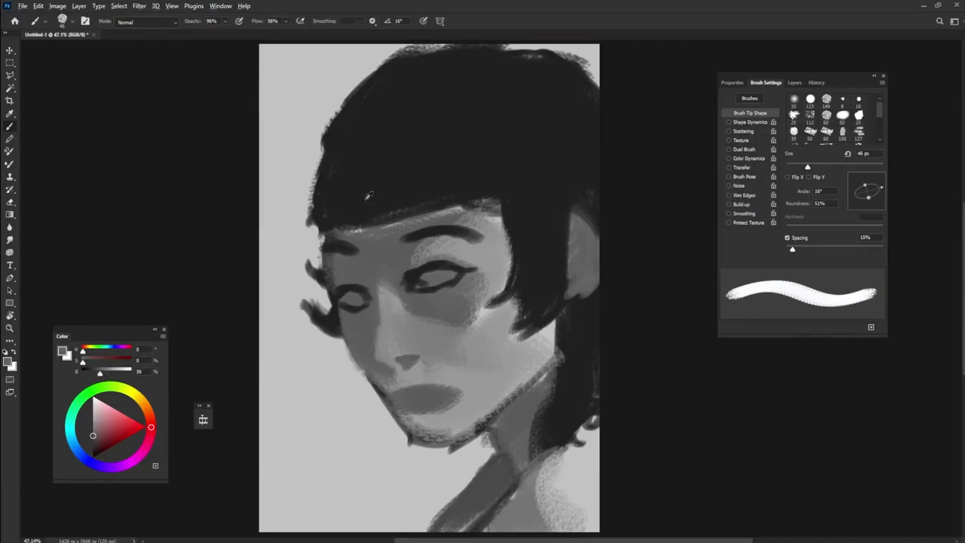
Lighten the nose and the cheek beside it, and rework the near eye's outer corner.
{"action": "left_click", "coordinate": [407, 316], "text": "alt"}
{"action": "mouse_move", "coordinate": [392, 286]}
{"action": "left_mouse_down"}
{"action": "mouse_move", "coordinate": [403, 343]}
{"action": "mouse_move", "coordinate": [438, 362]}
{"action": "mouse_move", "coordinate": [452, 309]}
{"action": "left_mouse_up"}
{"action": "left_click_drag", "start_coordinate": [442, 280], "coordinate": [460, 279]}
{"action": "left_click", "coordinate": [461, 275], "text": "alt"}
Enlarge the brush to 114 px, extend the near eyebrow toward the nose and darken the upper eye socket.
{"action": "key", "text": "bracketright"}
{"action": "key", "text": "bracketright"}
{"action": "key", "text": "bracketright"}
{"action": "key", "text": "bracketright"}
{"action": "key", "text": "bracketright"}
{"action": "key", "text": "bracketright"}
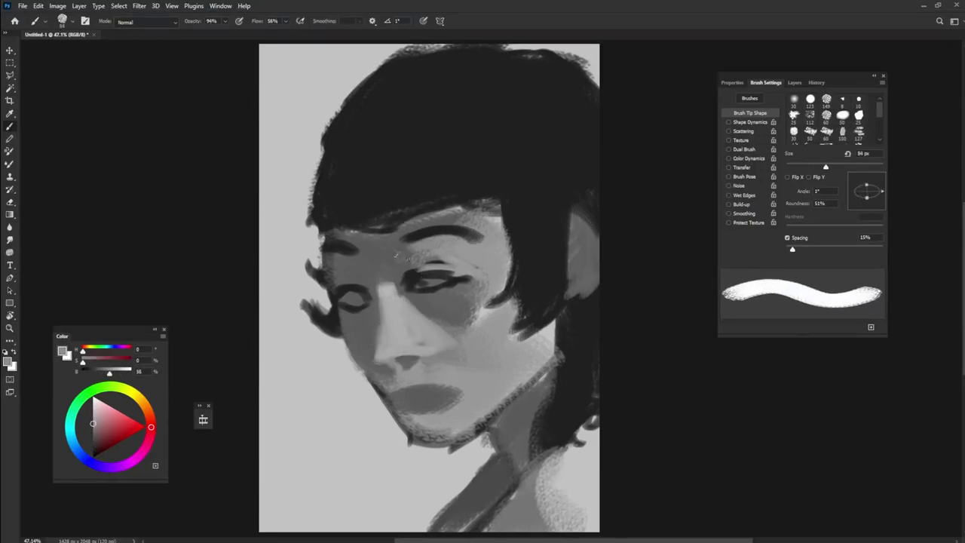
{"action": "left_click", "coordinate": [393, 264], "text": "alt"}
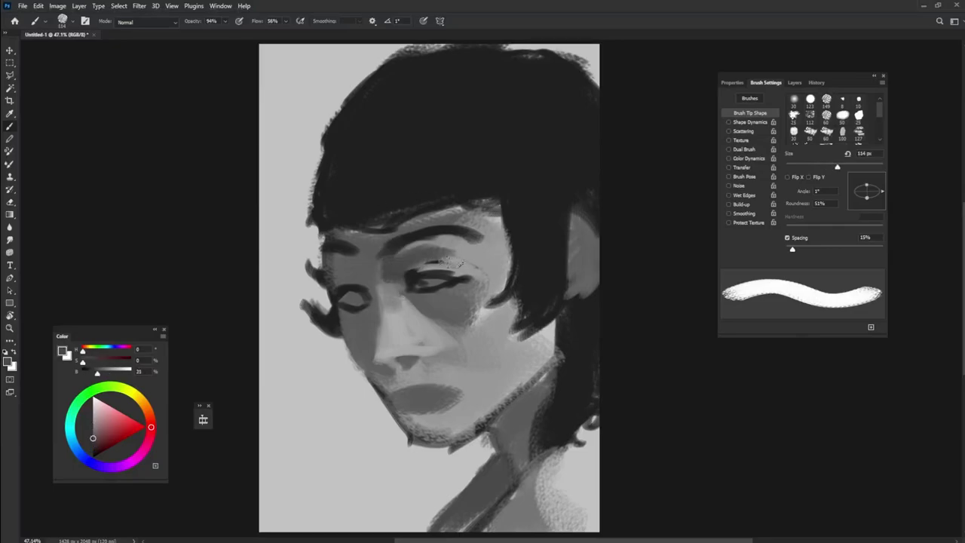
Enable the brush's pen-pressure Transfer option and rework the shading around the near eye with sampled tones.
{"action": "left_click", "coordinate": [742, 167]}
{"action": "left_click", "coordinate": [421, 306], "text": "alt"}
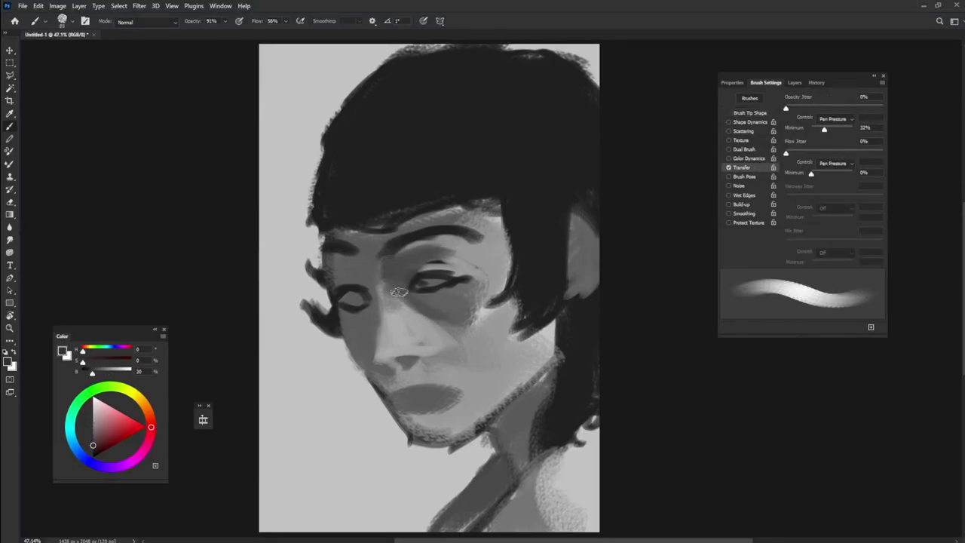
{"action": "left_click_drag", "start_coordinate": [400, 280], "coordinate": [451, 319]}
{"action": "left_click", "coordinate": [423, 292], "text": "alt"}
{"action": "left_click_drag", "start_coordinate": [419, 291], "coordinate": [469, 285]}
Redraw the near eye's lid lines with a smaller brush angled at -14°.
{"action": "key", "text": "bracketleft"}
{"action": "key", "text": "bracketleft"}
{"action": "key", "text": "bracketleft"}
{"action": "key", "text": "shift+Right"}
{"action": "key", "text": "shift+Right"}
{"action": "key", "text": "shift+Right"}
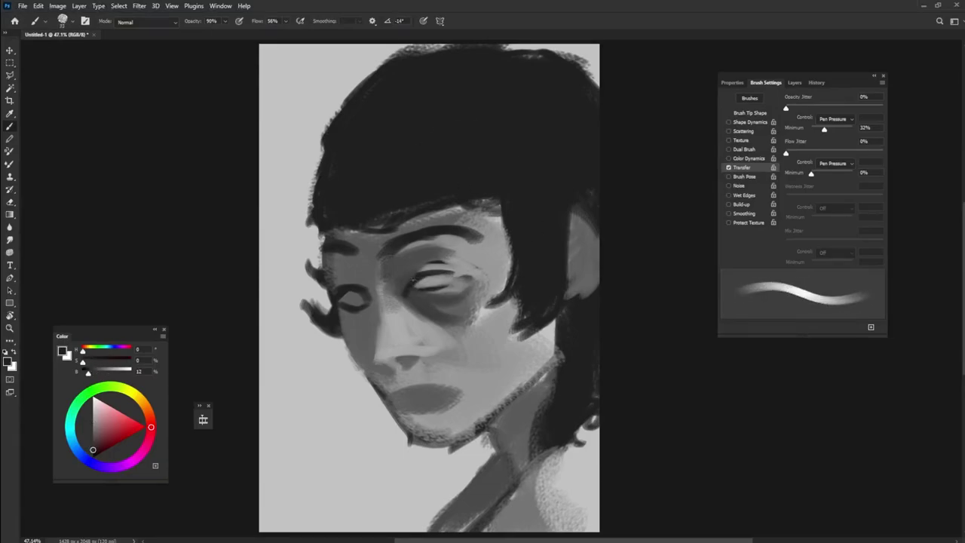
Refine the near eye's outline and set the brush flow to 15%.
{"action": "key", "text": "shift+Left"}
{"action": "key", "text": "shift+Left"}
{"action": "key", "text": "shift+Left"}
{"action": "key", "text": "shift+1"}
{"action": "key", "text": "shift+5"}
{"action": "left_click", "coordinate": [587, 171], "text": "alt"}
Darken the nose's shadow side from the nostril up to the far eyebrow at 15% flow.
{"action": "key", "text": "shift+Right"}
{"action": "key", "text": "shift+Right"}
{"action": "key", "text": "shift+Right"}
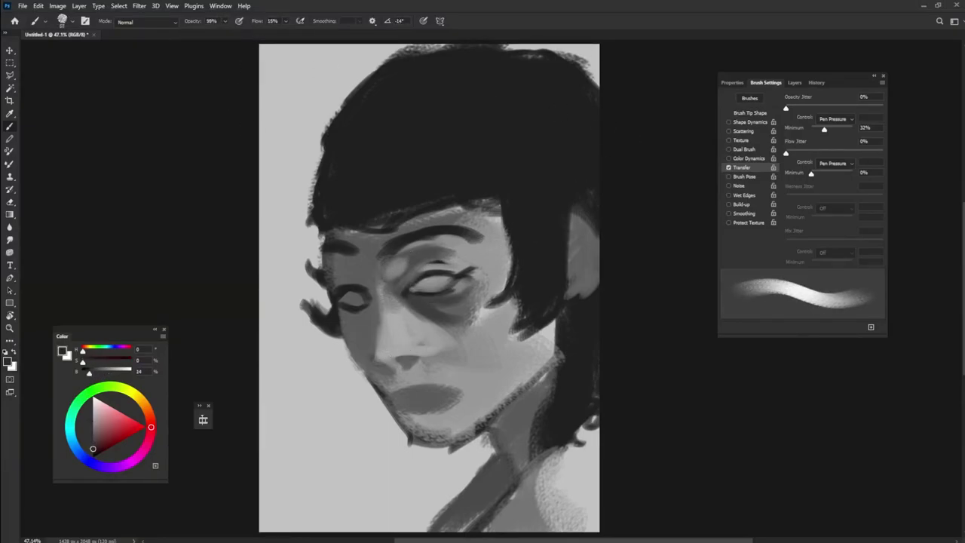
{"action": "key", "text": "shift+Right"}
{"action": "key", "text": "shift+Right"}
{"action": "left_click_drag", "start_coordinate": [388, 364], "coordinate": [353, 264]}
{"action": "left_click_drag", "start_coordinate": [380, 349], "coordinate": [349, 254]}
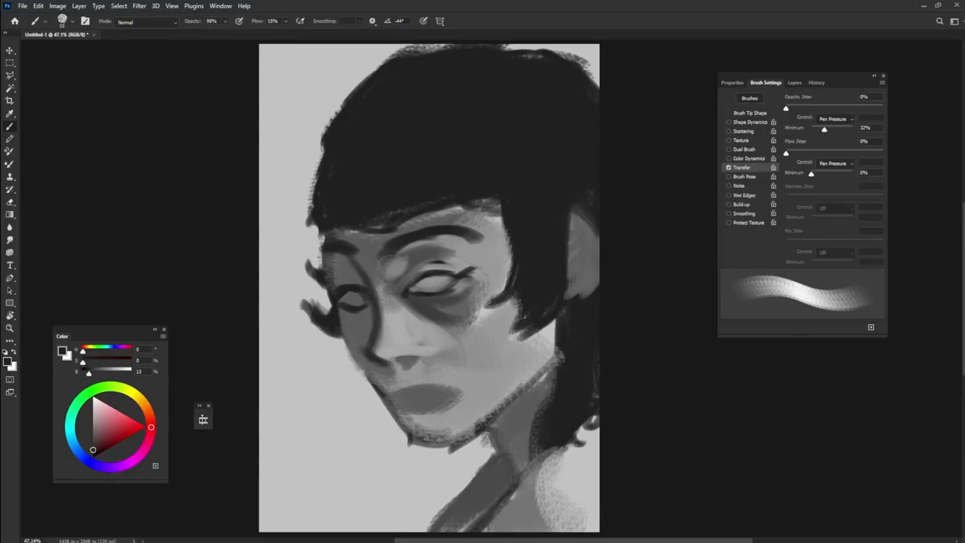
Extend the hair's far edge softly, then set the flow to 56% and darken the fringe edge over the forehead.
{"action": "left_click_drag", "start_coordinate": [328, 117], "coordinate": [305, 240]}
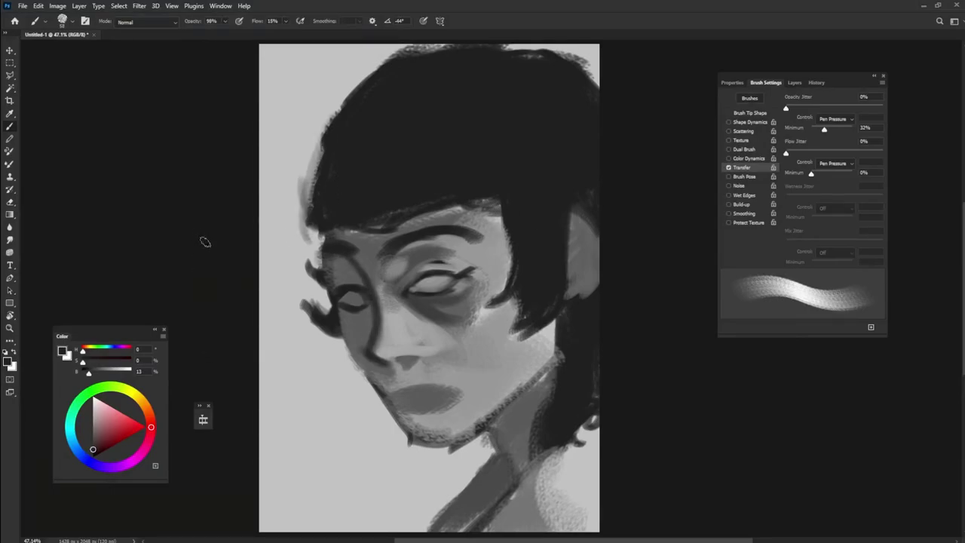
{"action": "key", "text": "shift+5"}
{"action": "key", "text": "shift+6"}
{"action": "key", "text": "shift+Left"}
{"action": "left_click_drag", "start_coordinate": [369, 223], "coordinate": [502, 202]}
{"action": "left_click_drag", "start_coordinate": [452, 220], "coordinate": [516, 212]}
{"action": "left_click", "coordinate": [487, 196], "text": "alt"}
Lighten the forehead and temple around the near eyebrow with light grey.
{"action": "left_click", "coordinate": [489, 239], "text": "alt"}
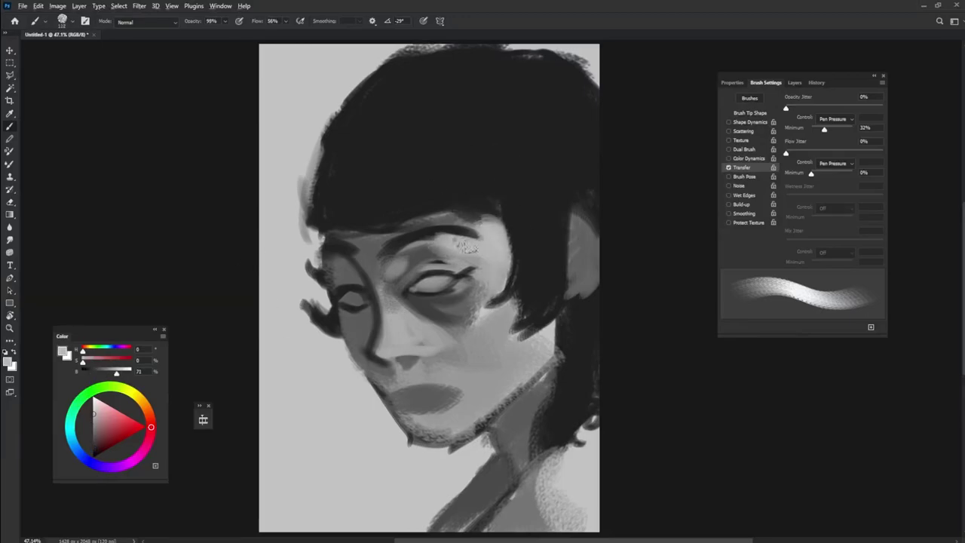
{"action": "key", "text": "shift+Left"}
{"action": "key", "text": "shift+Left"}
{"action": "key", "text": "shift+Left"}
{"action": "mouse_move", "coordinate": [471, 236]}
{"action": "left_mouse_down"}
{"action": "mouse_move", "coordinate": [382, 251]}
{"action": "mouse_move", "coordinate": [389, 268]}
{"action": "left_mouse_up"}
{"action": "left_click", "coordinate": [410, 236], "text": "alt"}
Brighten the nose bridge and blend the near eye's inner corner with sampled greys.
{"action": "key", "text": "9"}
{"action": "key", "text": "4"}
{"action": "left_click", "coordinate": [399, 275], "text": "alt"}
{"action": "key", "text": "shift+Left"}
{"action": "key", "text": "shift+Left"}
{"action": "key", "text": "shift+Left"}
{"action": "left_click_drag", "start_coordinate": [417, 309], "coordinate": [385, 297]}
{"action": "key", "text": "shift+Right"}
{"action": "mouse_move", "coordinate": [385, 332]}
{"action": "left_mouse_down"}
{"action": "mouse_move", "coordinate": [403, 302]}
{"action": "mouse_move", "coordinate": [425, 309]}
{"action": "left_mouse_up"}
{"action": "left_click", "coordinate": [411, 305], "text": "alt"}
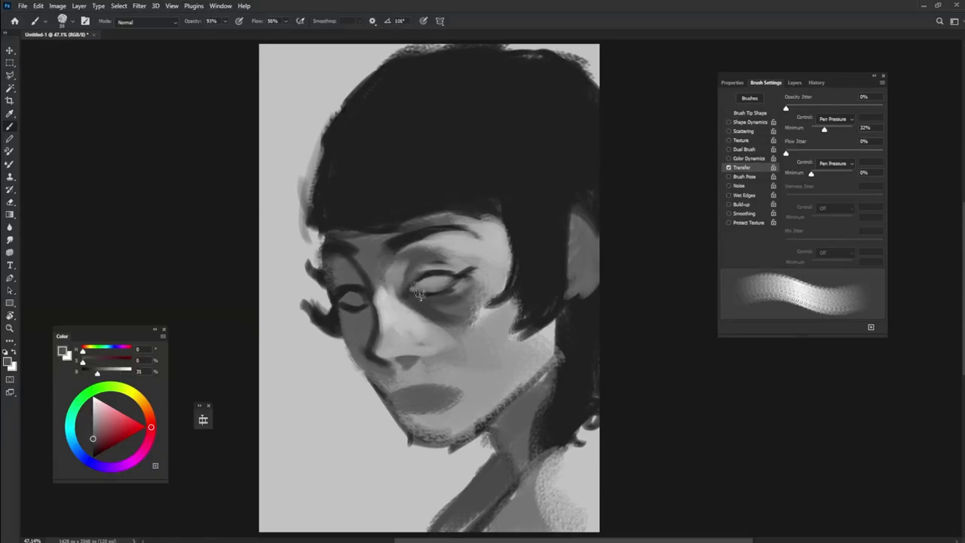
Set the brush opacity to 91% and reshape the inner end of the near eyebrow with mid grey.
{"action": "key", "text": "9"}
{"action": "key", "text": "1"}
{"action": "key", "text": "shift+Right"}
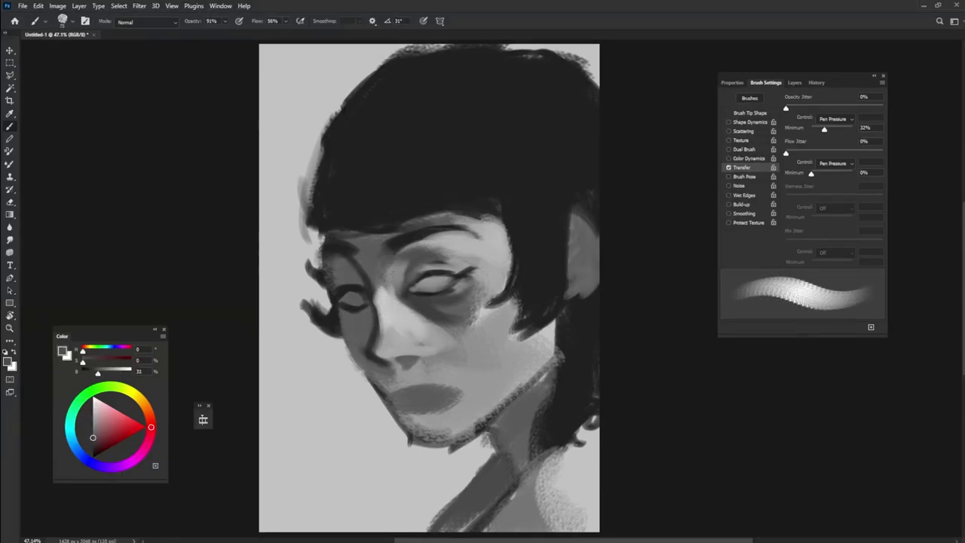
{"action": "left_click_drag", "start_coordinate": [374, 256], "coordinate": [445, 223]}
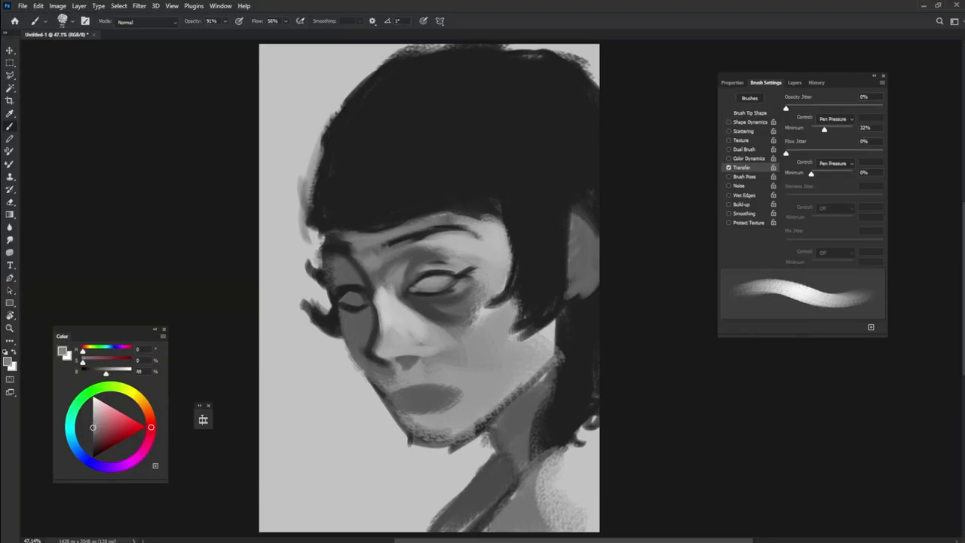
{"action": "left_click", "coordinate": [396, 242], "text": "alt"}
Extend the fringe past the far side of the forehead with near-black strokes.
{"action": "left_click_drag", "start_coordinate": [345, 229], "coordinate": [303, 120]}
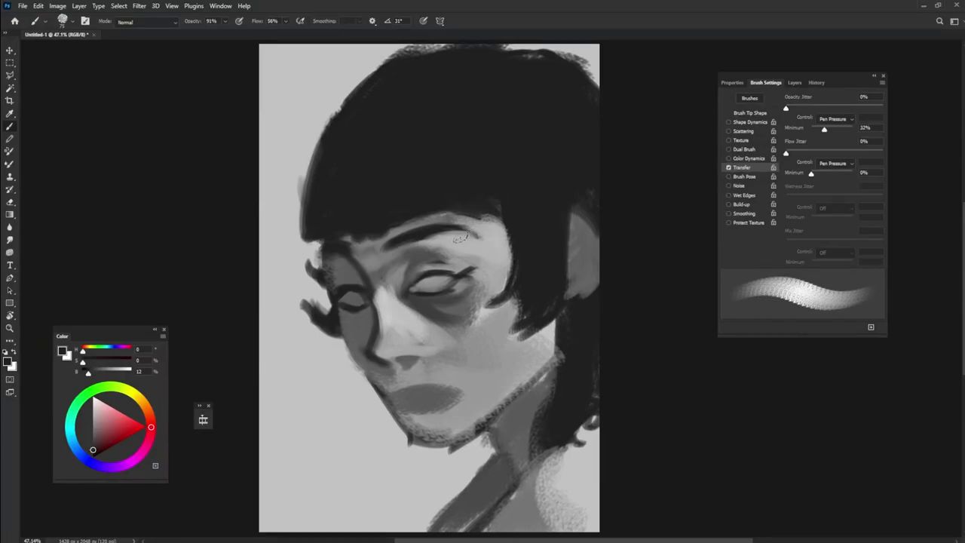
{"action": "mouse_move", "coordinate": [366, 283]}
{"action": "left_mouse_down"}
{"action": "mouse_move", "coordinate": [326, 270]}
{"action": "mouse_move", "coordinate": [346, 265]}
{"action": "mouse_move", "coordinate": [315, 273]}
{"action": "mouse_move", "coordinate": [316, 243]}
{"action": "mouse_move", "coordinate": [293, 225]}
{"action": "mouse_move", "coordinate": [309, 168]}
{"action": "left_mouse_up"}
{"action": "left_click", "coordinate": [332, 273], "text": "alt"}
{"action": "left_click", "coordinate": [317, 263], "text": "alt"}
{"action": "left_click_drag", "start_coordinate": [317, 129], "coordinate": [291, 204]}
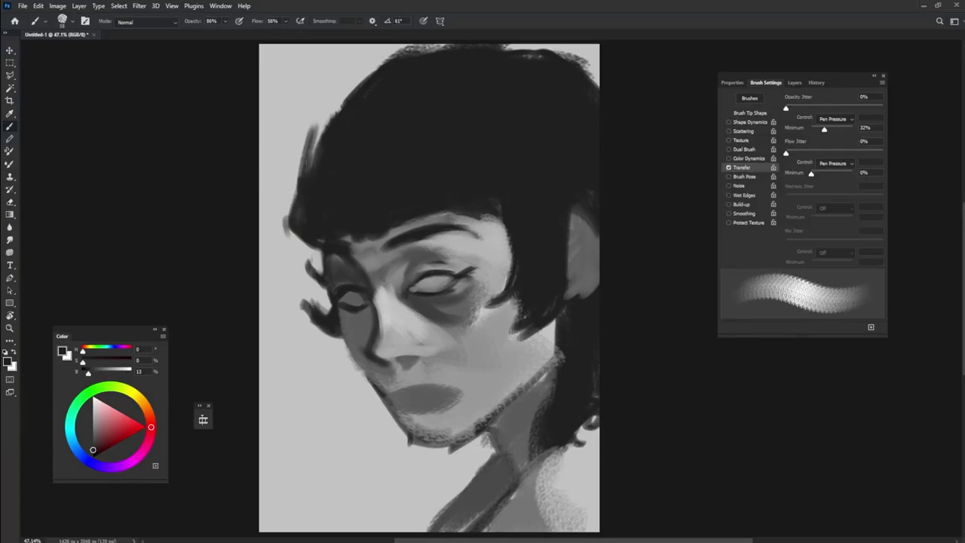
Widen the hair silhouette from the crown down its far side, and darken the fringe edge above the near eyebrow.
{"action": "left_click_drag", "start_coordinate": [322, 105], "coordinate": [300, 192]}
{"action": "left_click_drag", "start_coordinate": [313, 124], "coordinate": [411, 51]}
{"action": "left_click_drag", "start_coordinate": [343, 94], "coordinate": [310, 169]}
{"action": "left_click_drag", "start_coordinate": [389, 227], "coordinate": [450, 214]}
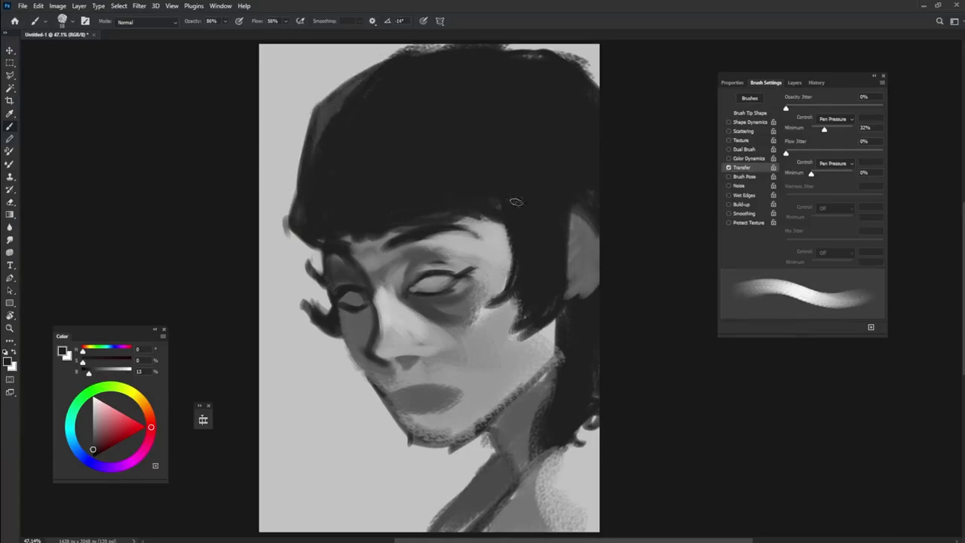
Repaint the near eye's upper lid and socket with sampled mid greys.
{"action": "left_click", "coordinate": [422, 249], "text": "alt"}
{"action": "mouse_move", "coordinate": [398, 245]}
{"action": "left_mouse_down"}
{"action": "mouse_move", "coordinate": [442, 239]}
{"action": "mouse_move", "coordinate": [439, 269]}
{"action": "mouse_move", "coordinate": [465, 284]}
{"action": "left_mouse_up"}
{"action": "mouse_move", "coordinate": [408, 296]}
{"action": "left_mouse_down"}
{"action": "mouse_move", "coordinate": [463, 276]}
{"action": "mouse_move", "coordinate": [436, 275]}
{"action": "mouse_move", "coordinate": [452, 258]}
{"action": "left_mouse_up"}
{"action": "left_click", "coordinate": [433, 264], "text": "alt"}
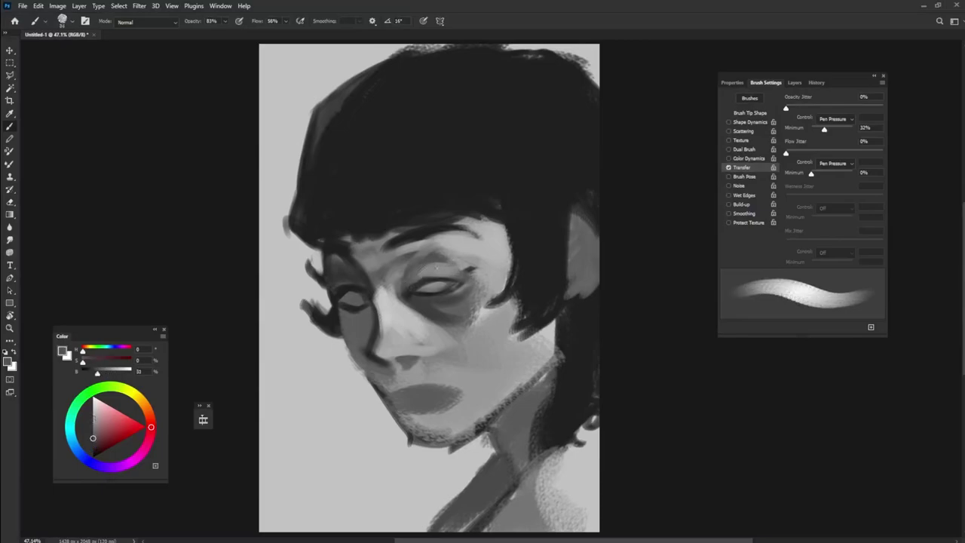
Set the brush flow to 28% and opacity to 99%, deepen the far eye's surrounding shadow and paint its iris.
{"action": "left_click", "coordinate": [343, 331], "text": "alt"}
{"action": "left_click_drag", "start_coordinate": [228, 21], "coordinate": [246, 50]}
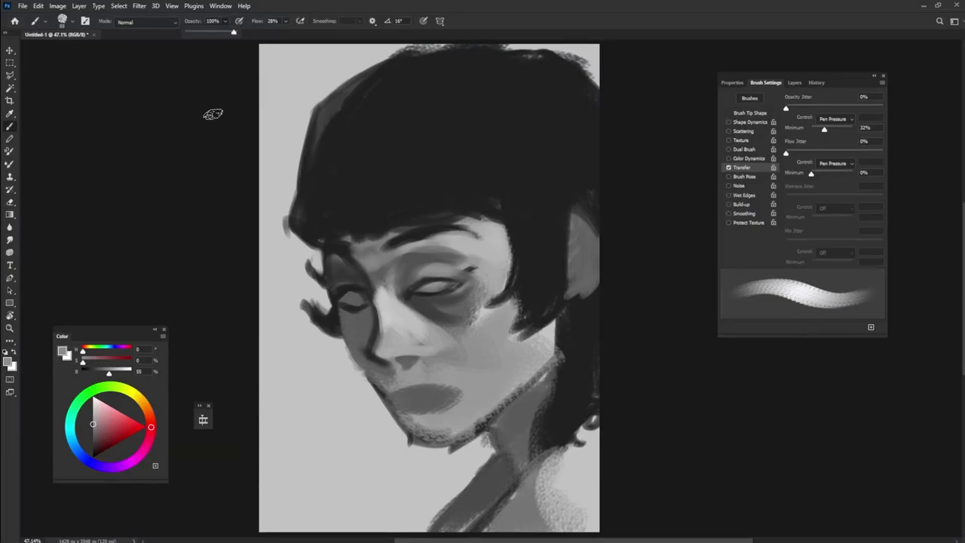
{"action": "key", "text": "5"}
{"action": "key", "text": "9"}
{"action": "left_click", "coordinate": [383, 257], "text": "alt"}
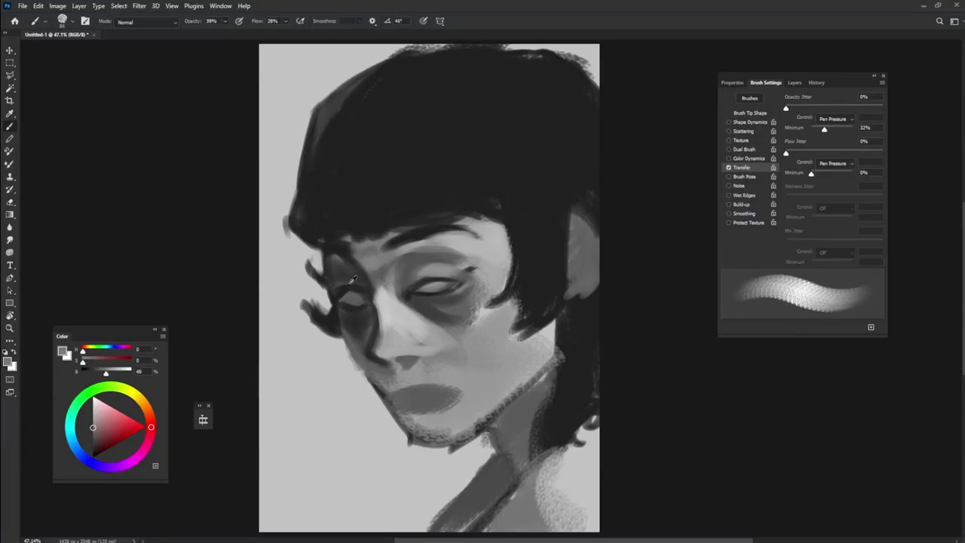
{"action": "left_click", "coordinate": [379, 290], "text": "alt"}
{"action": "left_click_drag", "start_coordinate": [341, 300], "coordinate": [359, 301]}
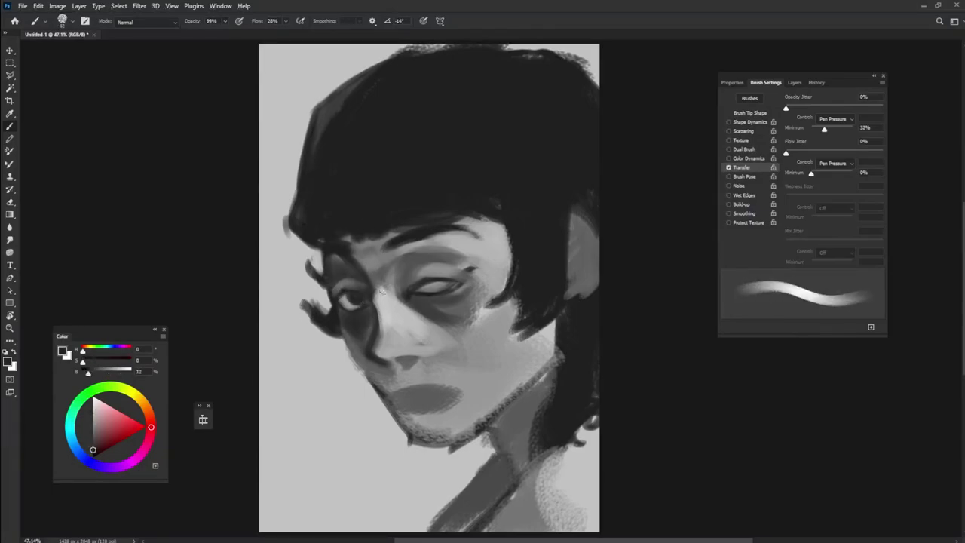
Set the brush opacity to 100% and paint the near eye's dark iris.
{"action": "key", "text": "0"}
{"action": "left_click", "coordinate": [443, 292], "text": "alt"}
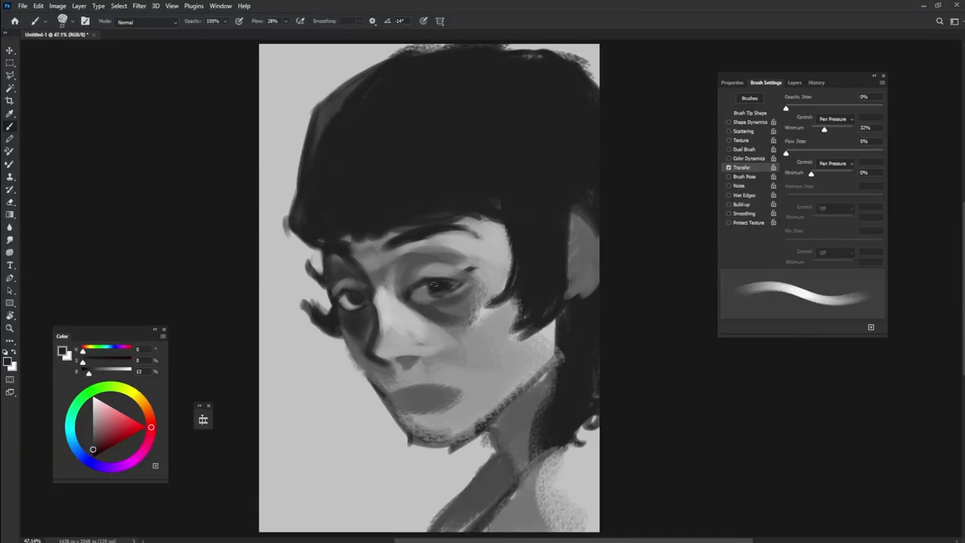
{"action": "left_click_drag", "start_coordinate": [439, 296], "coordinate": [462, 288]}
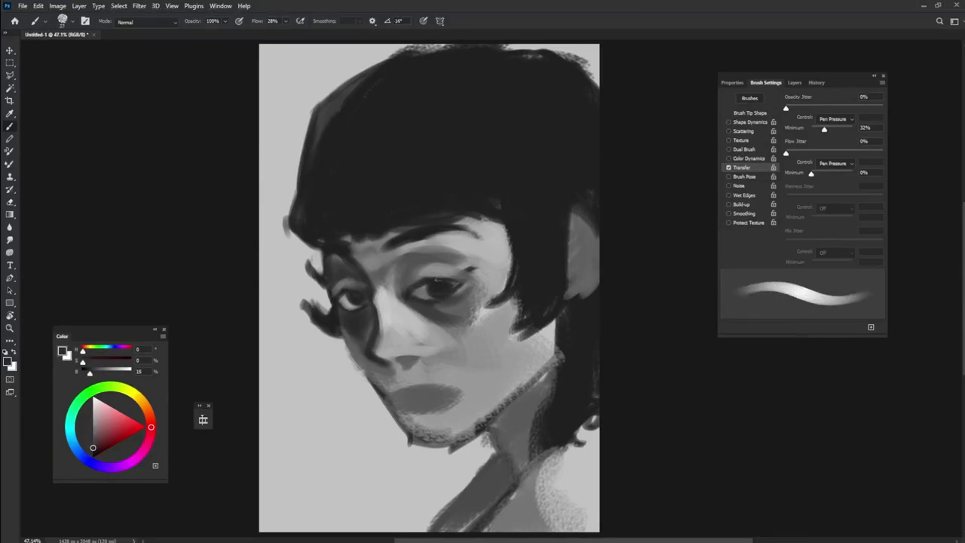
{"action": "left_click", "coordinate": [415, 279], "text": "alt"}
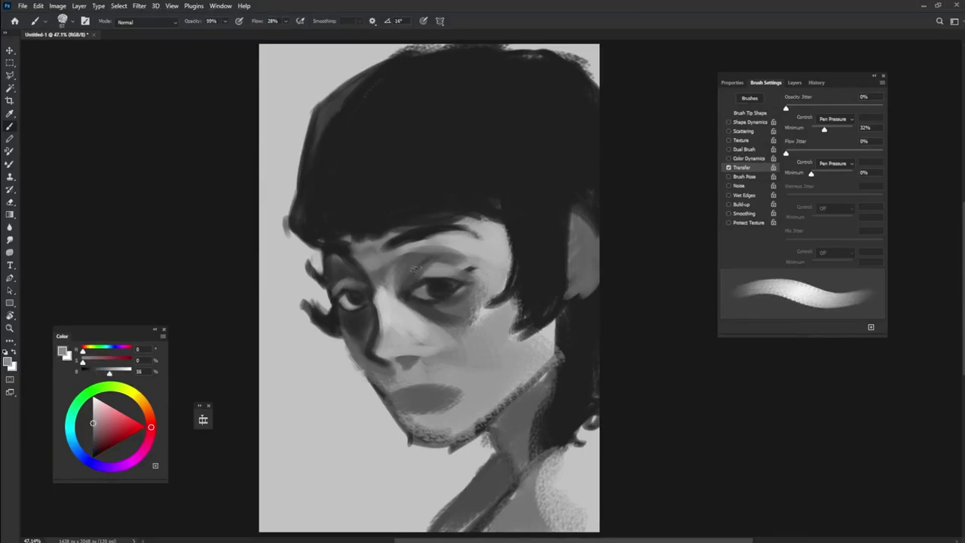
Shape the near eye's inner socket and soften the shadow along the far side of the nose with sampled greys.
{"action": "left_click_drag", "start_coordinate": [407, 264], "coordinate": [399, 287]}
{"action": "left_click", "coordinate": [422, 245], "text": "alt"}
{"action": "mouse_move", "coordinate": [380, 335]}
{"action": "left_mouse_down"}
{"action": "mouse_move", "coordinate": [367, 275]}
{"action": "mouse_move", "coordinate": [373, 339]}
{"action": "left_mouse_up"}
{"action": "left_click", "coordinate": [439, 290], "text": "alt"}
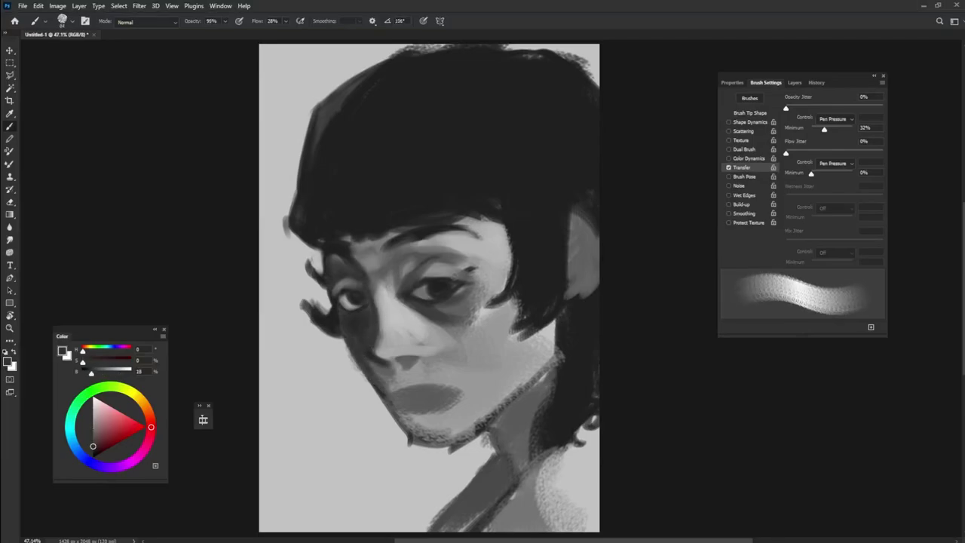
Lighten the nose bridge, tip and near nostril with sampled greys to define the planes of the nose.
{"action": "left_click", "coordinate": [404, 316], "text": "alt"}
{"action": "left_click_drag", "start_coordinate": [396, 271], "coordinate": [386, 332]}
{"action": "mouse_move", "coordinate": [370, 271]}
{"action": "left_mouse_down"}
{"action": "mouse_move", "coordinate": [389, 362]}
{"action": "mouse_move", "coordinate": [377, 355]}
{"action": "mouse_move", "coordinate": [411, 350]}
{"action": "left_mouse_up"}
{"action": "left_click", "coordinate": [376, 336], "text": "alt"}
{"action": "left_click", "coordinate": [372, 330], "text": "alt"}
{"action": "left_click", "coordinate": [435, 300], "text": "alt"}
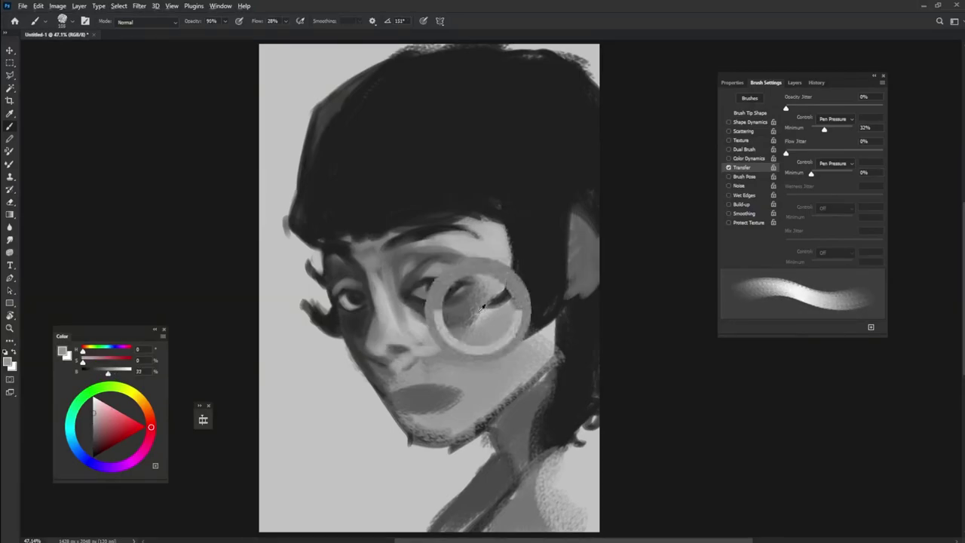
Repaint the near eye's lower lid, inner corner and surrounding socket with sampled light and dark greys.
{"action": "left_click", "coordinate": [437, 295], "text": "alt"}
{"action": "left_click", "coordinate": [436, 295], "text": "alt"}
{"action": "left_click_drag", "start_coordinate": [434, 295], "coordinate": [467, 290]}
{"action": "left_click", "coordinate": [427, 299], "text": "alt"}
{"action": "left_click", "coordinate": [408, 291], "text": "alt"}
{"action": "left_click", "coordinate": [420, 285], "text": "alt"}
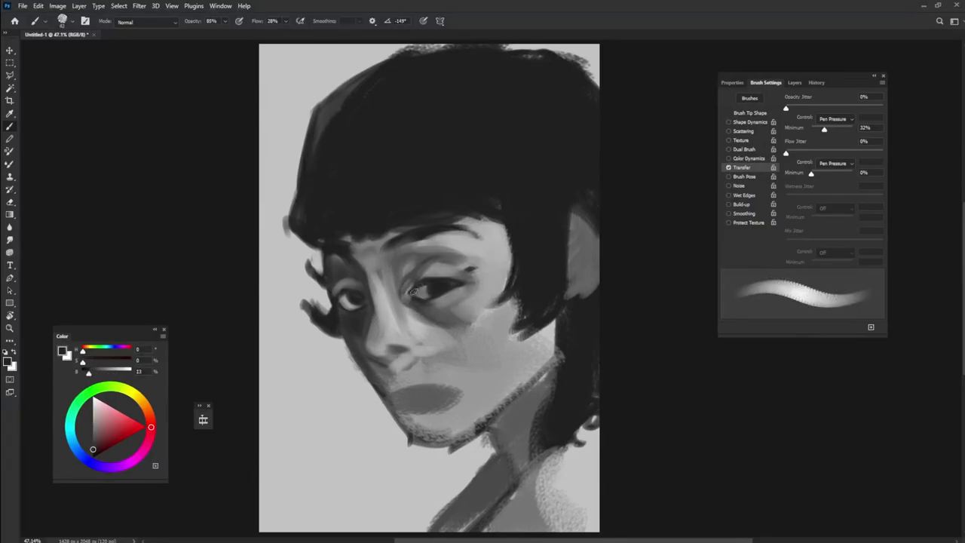
{"action": "left_click", "coordinate": [416, 289], "text": "alt"}
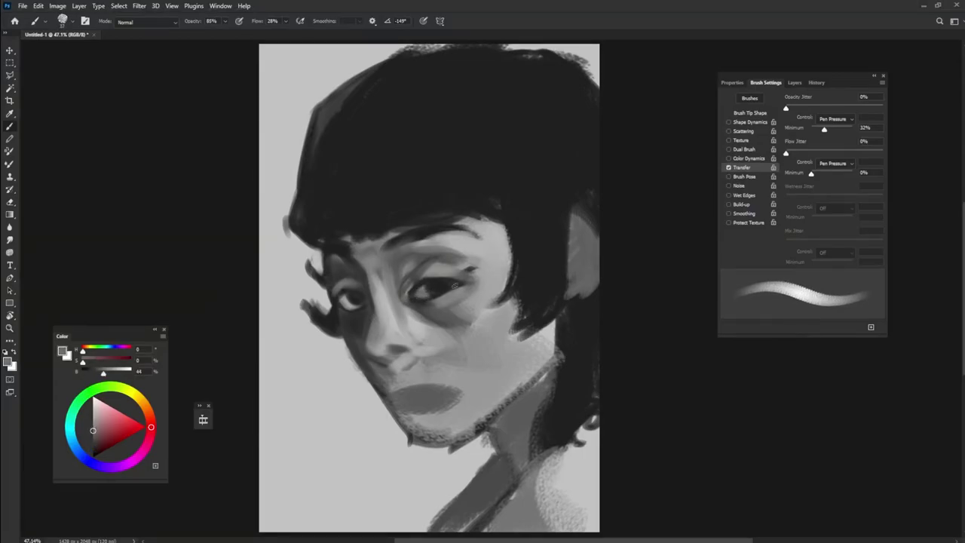
Thicken the outer half of the near eyebrow, smooth the lid below it and redefine the near eye's iris.
{"action": "left_click", "coordinate": [444, 285], "text": "alt"}
{"action": "key", "text": "8"}
{"action": "key", "text": "1"}
{"action": "left_click", "coordinate": [458, 245], "text": "alt"}
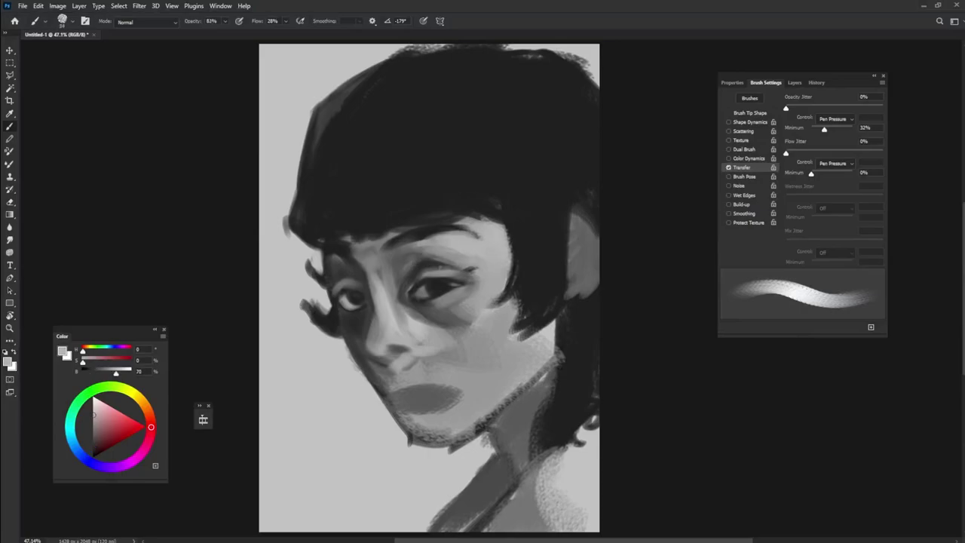
{"action": "left_click", "coordinate": [411, 267], "text": "alt"}
{"action": "left_click", "coordinate": [366, 268], "text": "alt"}
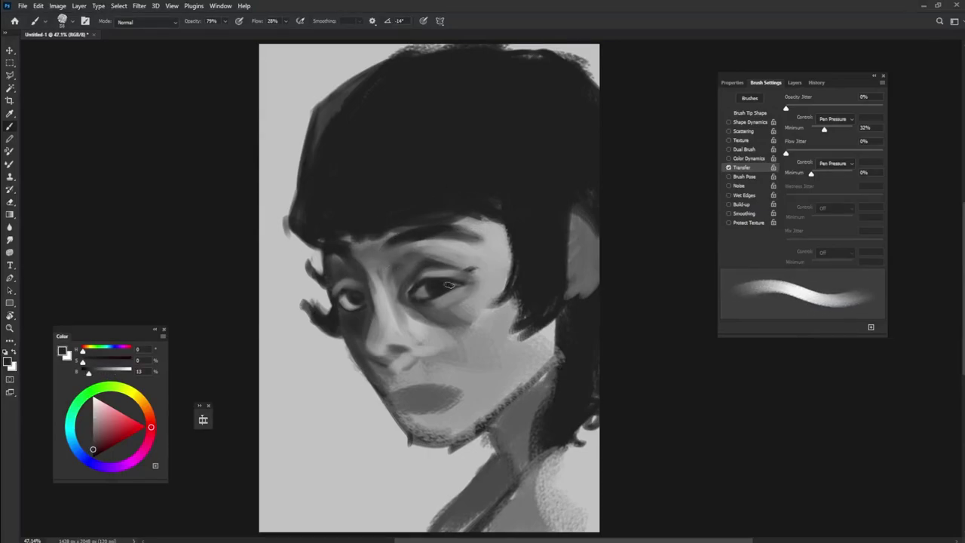
{"action": "left_click", "coordinate": [430, 290], "text": "alt"}
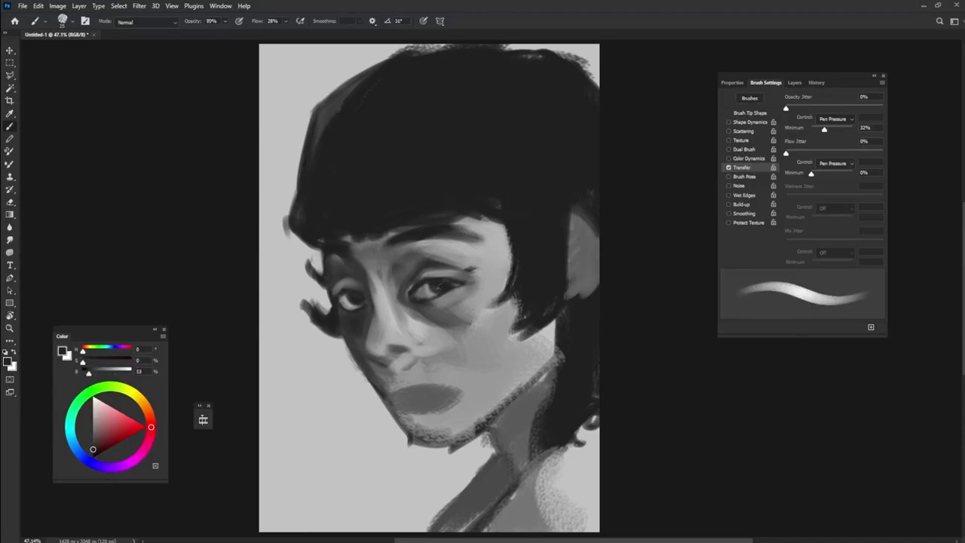
Refine the far eye's iris and paint the dark nostril and shadow on the far side of the nose.
{"action": "left_click", "coordinate": [351, 300], "text": "alt"}
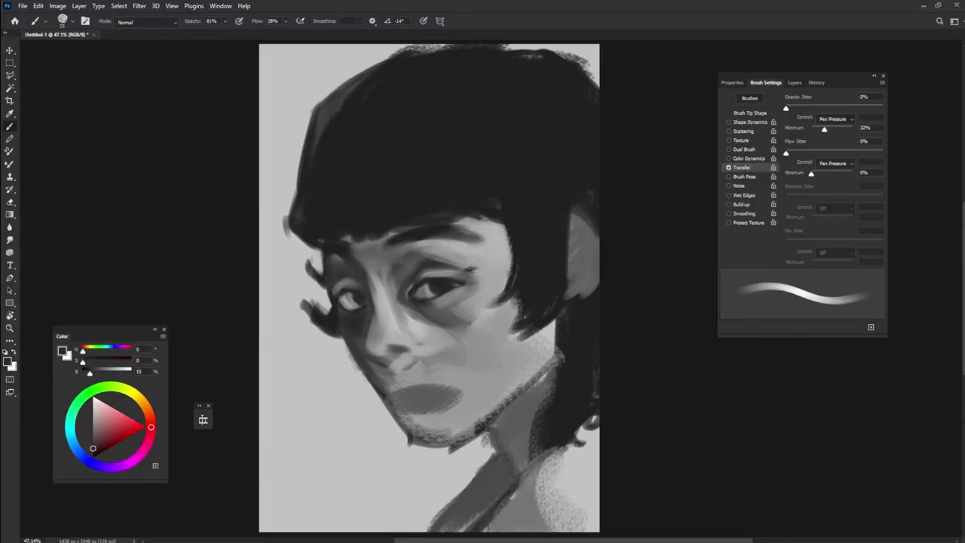
{"action": "left_click", "coordinate": [391, 354], "text": "alt"}
{"action": "left_click", "coordinate": [355, 305], "text": "alt"}
{"action": "left_click_drag", "start_coordinate": [385, 305], "coordinate": [373, 345]}
{"action": "left_click", "coordinate": [413, 303], "text": "alt"}
{"action": "left_click", "coordinate": [410, 301], "text": "alt"}
Shade the cheek from beneath the near eye down to the mouth corner with sampled mid greys.
{"action": "mouse_move", "coordinate": [415, 305]}
{"action": "left_mouse_down"}
{"action": "mouse_move", "coordinate": [468, 321]}
{"action": "mouse_move", "coordinate": [460, 377]}
{"action": "left_mouse_up"}
{"action": "left_click", "coordinate": [452, 309], "text": "alt"}
{"action": "left_click", "coordinate": [452, 317], "text": "alt"}
{"action": "left_click", "coordinate": [408, 348], "text": "alt"}
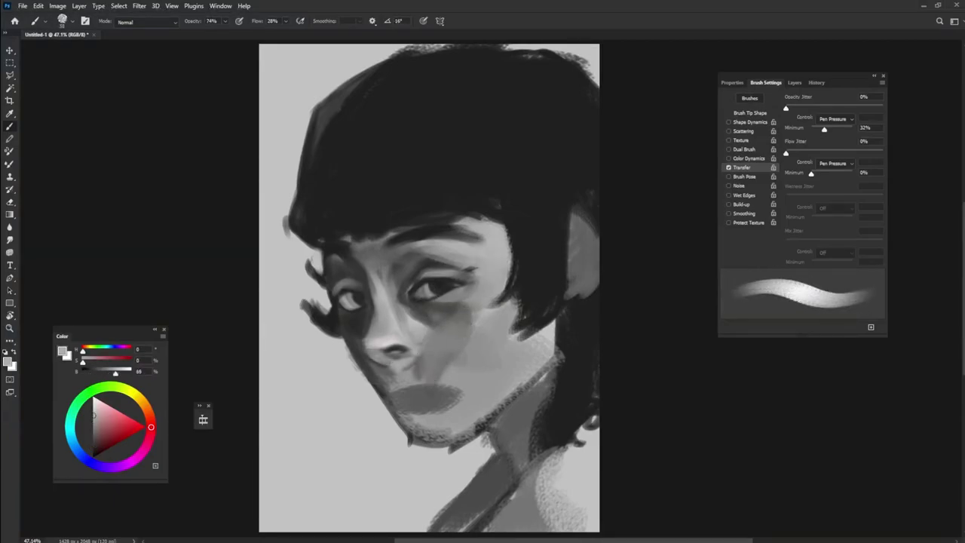
Refine the underside of the nose, soften the near eye's outer lid and darken the far brow under the fringe.
{"action": "mouse_move", "coordinate": [368, 366]}
{"action": "left_mouse_down"}
{"action": "mouse_move", "coordinate": [408, 364]}
{"action": "mouse_move", "coordinate": [407, 343]}
{"action": "left_mouse_up"}
{"action": "left_click", "coordinate": [399, 324], "text": "alt"}
{"action": "left_click_drag", "start_coordinate": [420, 269], "coordinate": [443, 259]}
{"action": "left_click", "coordinate": [434, 262], "text": "alt"}
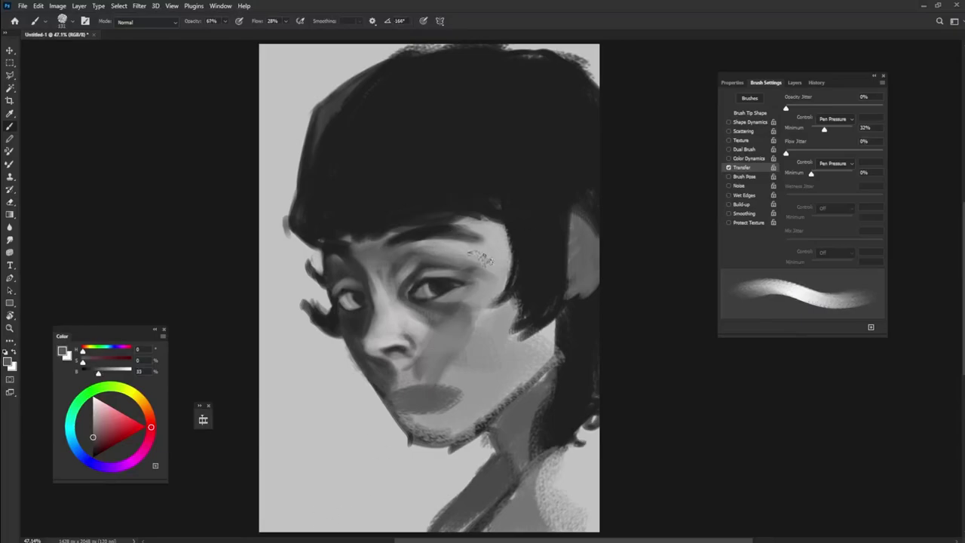
{"action": "left_click", "coordinate": [425, 259], "text": "alt"}
{"action": "left_click_drag", "start_coordinate": [355, 253], "coordinate": [325, 243]}
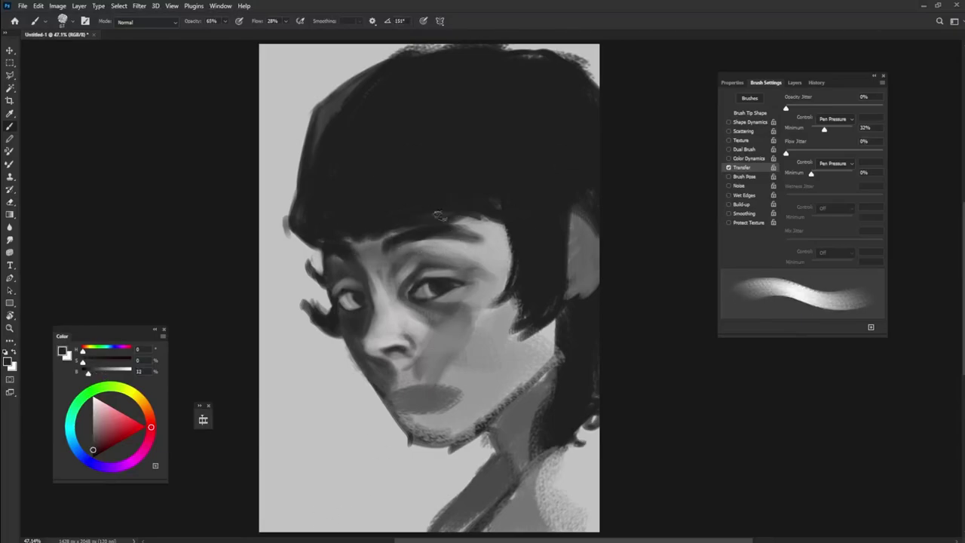
Paint the dark upper lip and mouth line over the flat grey mouth shape.
{"action": "left_click", "coordinate": [351, 326], "text": "alt"}
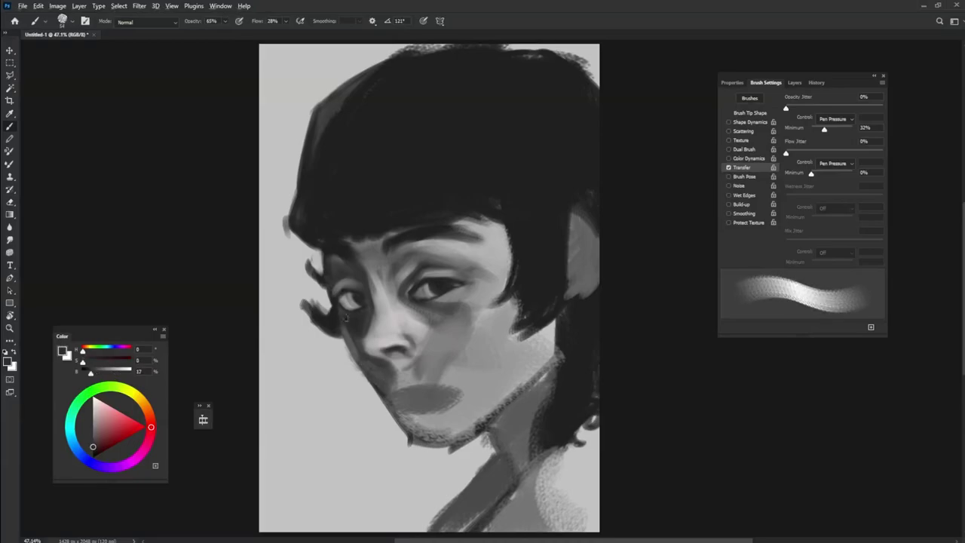
{"action": "mouse_move", "coordinate": [395, 363]}
{"action": "left_mouse_down"}
{"action": "mouse_move", "coordinate": [407, 381]}
{"action": "mouse_move", "coordinate": [452, 395]}
{"action": "left_mouse_up"}
{"action": "left_click", "coordinate": [407, 374], "text": "alt"}
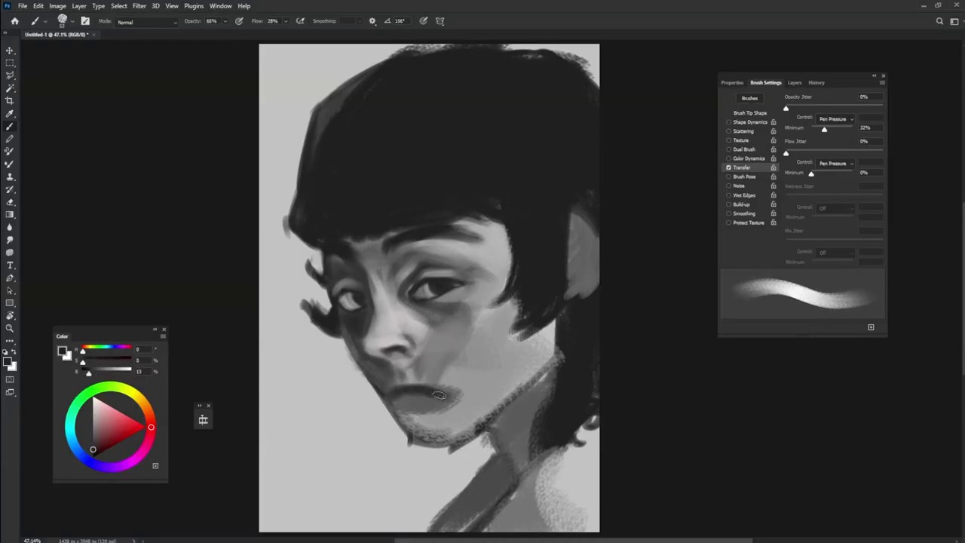
{"action": "left_click", "coordinate": [444, 353], "text": "alt"}
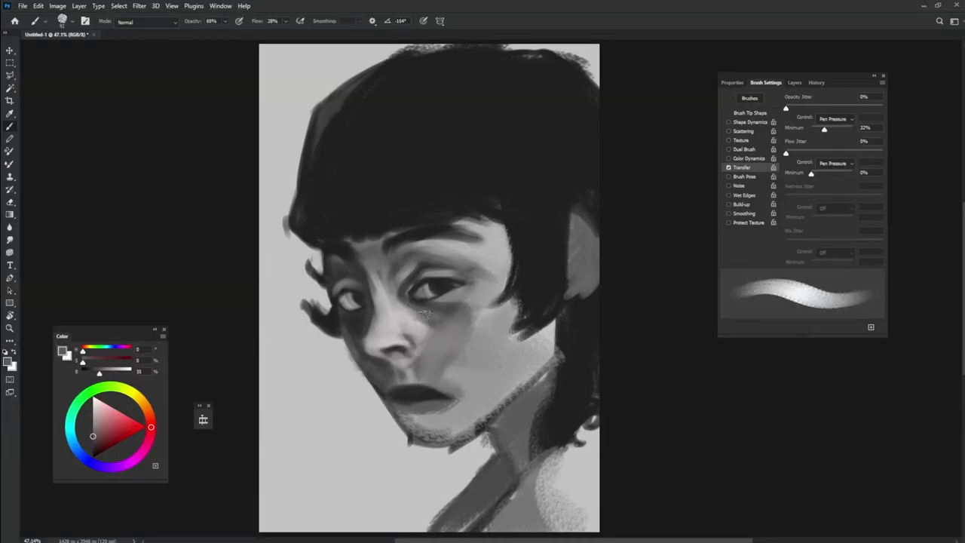
Blend the cheek beneath the near eye with mid greys and reshape the hair lock's edge against the cheek.
{"action": "left_click", "coordinate": [418, 331], "text": "alt"}
{"action": "left_click", "coordinate": [452, 313], "text": "alt"}
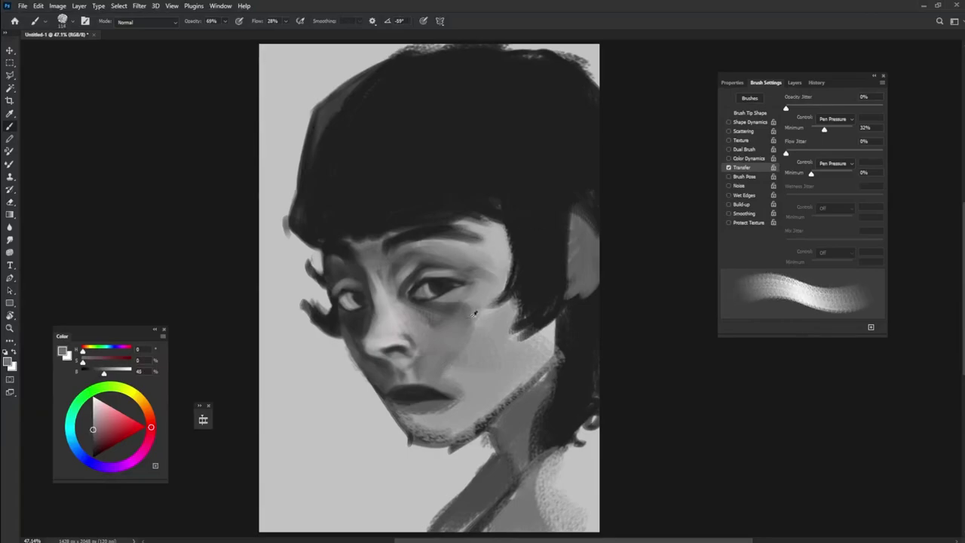
{"action": "left_click_drag", "start_coordinate": [532, 290], "coordinate": [497, 332]}
{"action": "left_click", "coordinate": [498, 316], "text": "alt"}
{"action": "left_click", "coordinate": [430, 341], "text": "alt"}
{"action": "left_click", "coordinate": [411, 345], "text": "alt"}
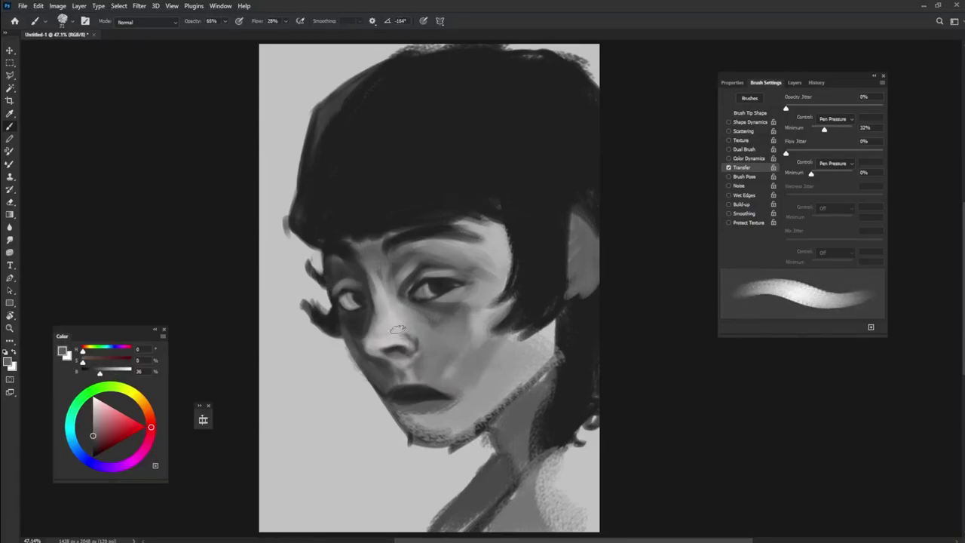
Define the near nostril wing, then repaint the far cheek edge, jawline and chin as a smooth dark-edged contour.
{"action": "left_click", "coordinate": [413, 313], "text": "alt"}
{"action": "left_click", "coordinate": [339, 316], "text": "alt"}
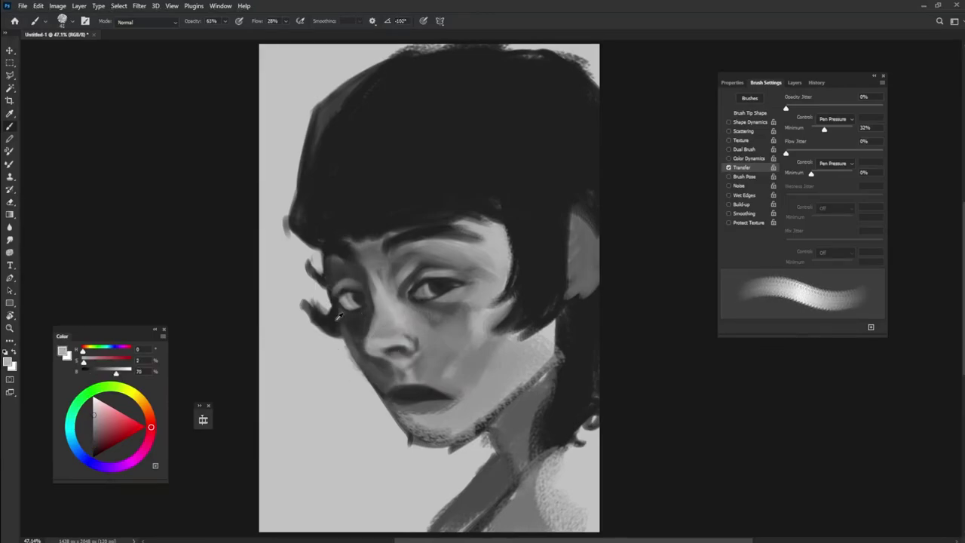
{"action": "mouse_move", "coordinate": [346, 339]}
{"action": "left_mouse_down"}
{"action": "mouse_move", "coordinate": [358, 377]}
{"action": "mouse_move", "coordinate": [408, 439]}
{"action": "mouse_move", "coordinate": [453, 460]}
{"action": "mouse_move", "coordinate": [405, 430]}
{"action": "mouse_move", "coordinate": [453, 411]}
{"action": "mouse_move", "coordinate": [485, 359]}
{"action": "left_mouse_up"}
{"action": "left_click", "coordinate": [429, 441], "text": "alt"}
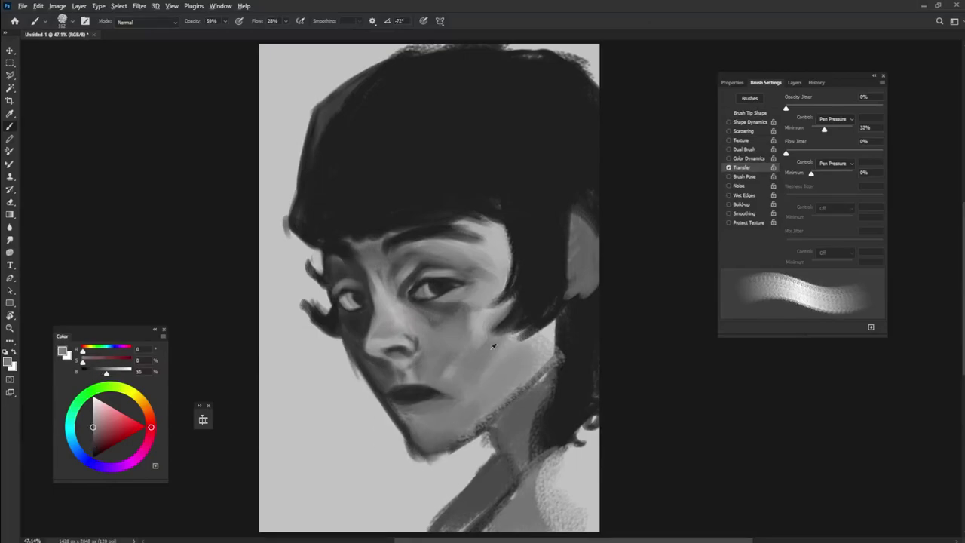
Paint a fuller lower lip and shade the skin around the near corner of the mouth.
{"action": "left_click", "coordinate": [411, 407], "text": "alt"}
{"action": "left_click", "coordinate": [445, 407], "text": "alt"}
{"action": "mouse_move", "coordinate": [422, 384]}
{"action": "left_mouse_down"}
{"action": "mouse_move", "coordinate": [467, 377]}
{"action": "mouse_move", "coordinate": [474, 361]}
{"action": "mouse_move", "coordinate": [457, 343]}
{"action": "mouse_move", "coordinate": [463, 305]}
{"action": "mouse_move", "coordinate": [439, 369]}
{"action": "left_mouse_up"}
Lighten the skin below the near eye, redefine its upper lid crease and save the document as snipers.psb.
{"action": "left_click", "coordinate": [445, 317], "text": "alt"}
{"action": "left_click", "coordinate": [380, 207], "text": "alt"}
{"action": "left_click", "coordinate": [430, 267], "text": "alt"}
{"action": "left_click", "coordinate": [424, 275], "text": "alt"}
{"action": "left_click_drag", "start_coordinate": [407, 292], "coordinate": [437, 275]}
{"action": "key", "text": "ctrl+s"}
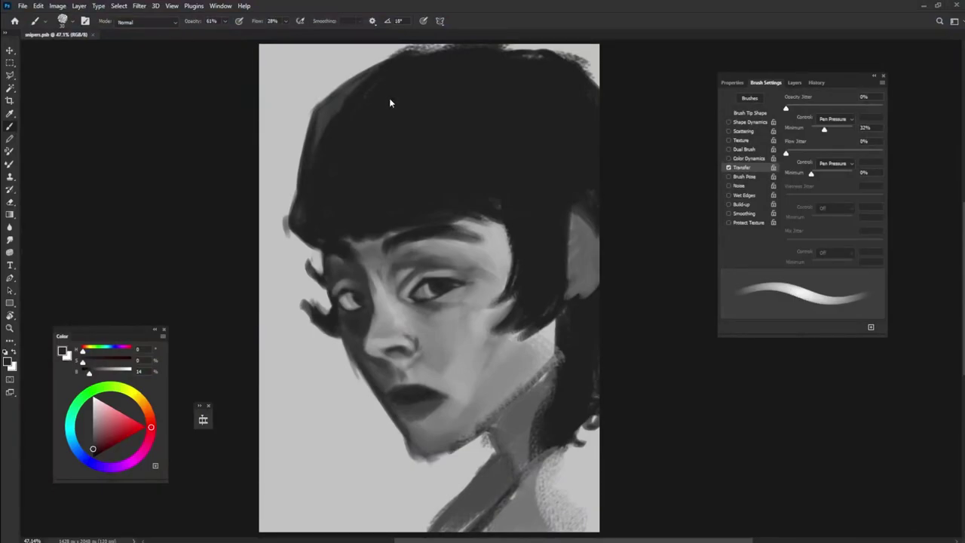
Set the brush opacity to 97% and flow to 15%, and blend greys across the near brow and upper lid.
{"action": "key", "text": "period"}
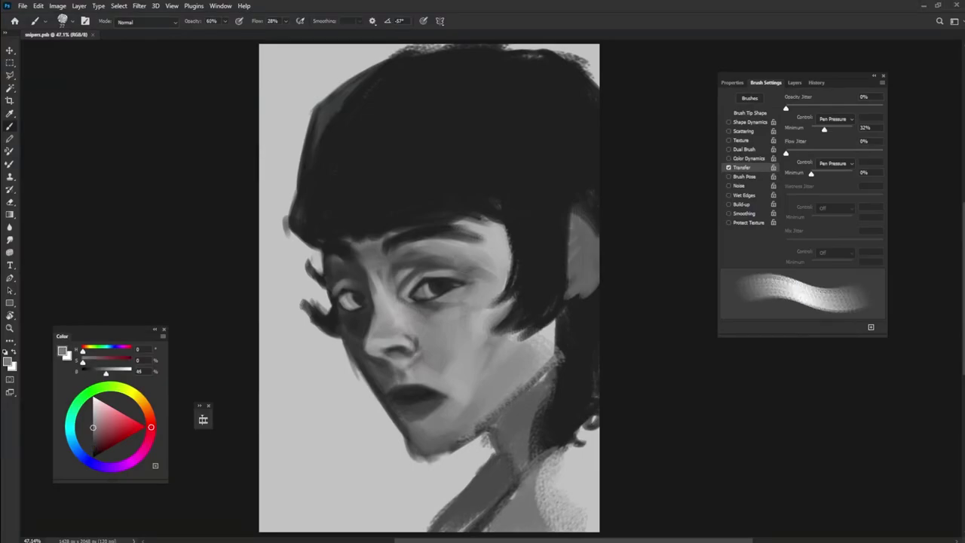
{"action": "left_click_drag", "start_coordinate": [480, 259], "coordinate": [520, 272]}
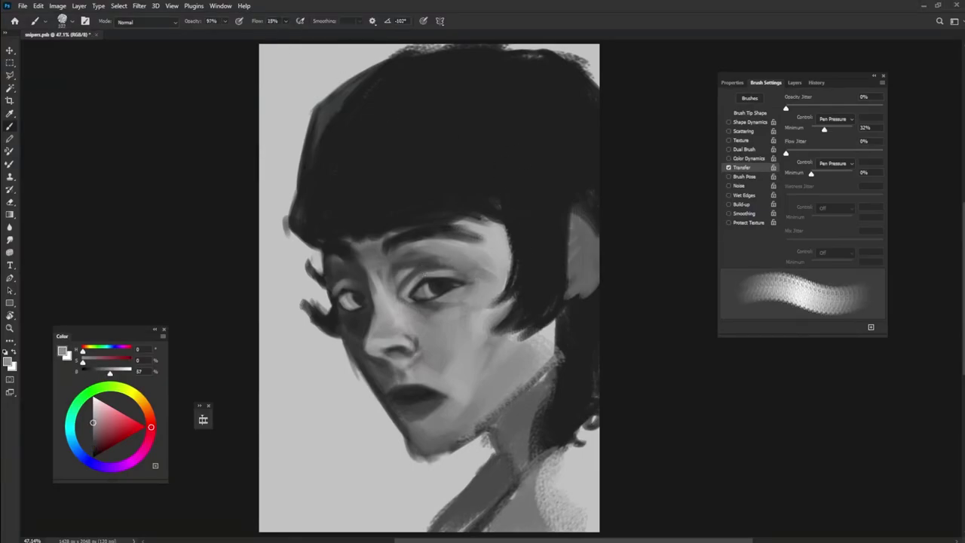
{"action": "mouse_move", "coordinate": [438, 261]}
{"action": "left_mouse_down"}
{"action": "mouse_move", "coordinate": [435, 248]}
{"action": "mouse_move", "coordinate": [419, 249]}
{"action": "left_mouse_up"}
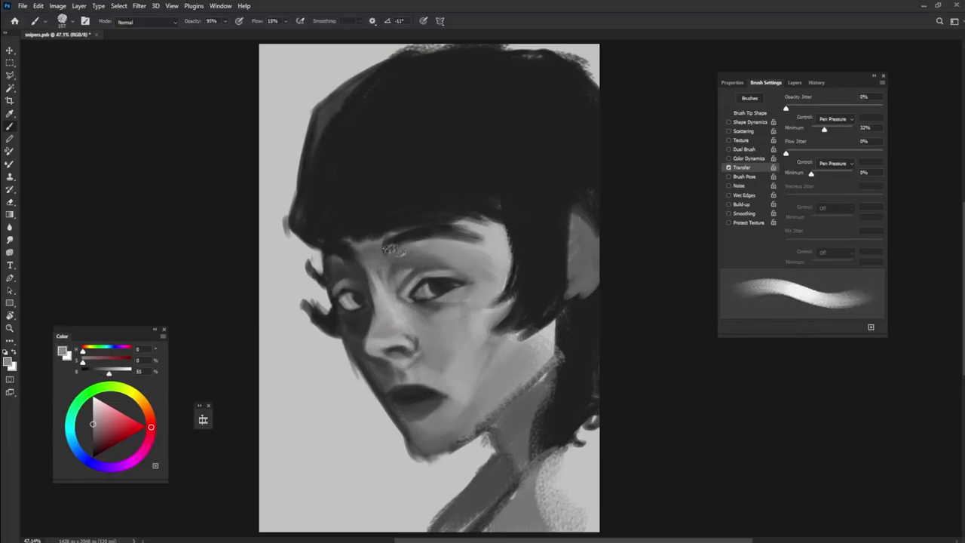
{"action": "left_click", "coordinate": [420, 250], "text": "alt"}
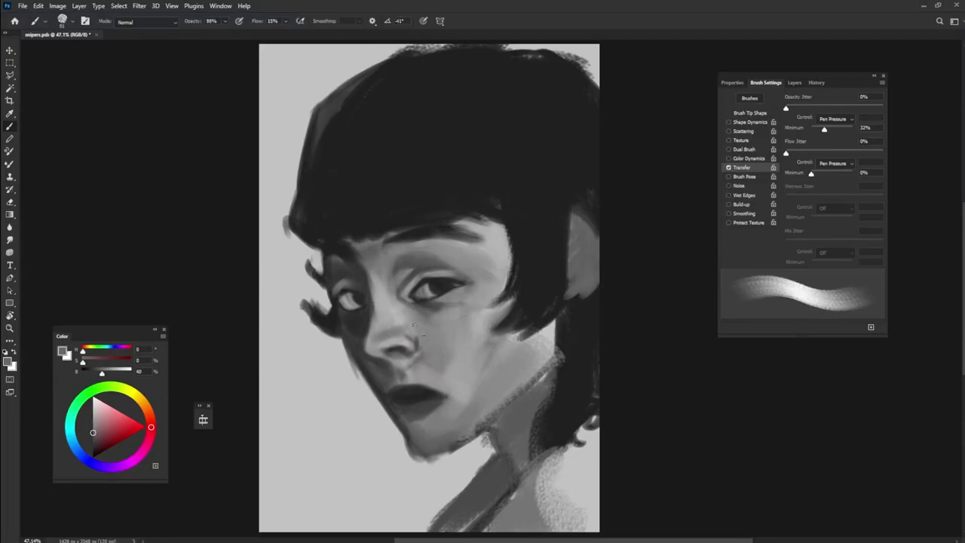
Shade the side of the nose and the cheek under the near eye with soft darker greys.
{"action": "right_click", "coordinate": [407, 325], "text": "alt"}
{"action": "left_click", "coordinate": [414, 306], "text": "alt"}
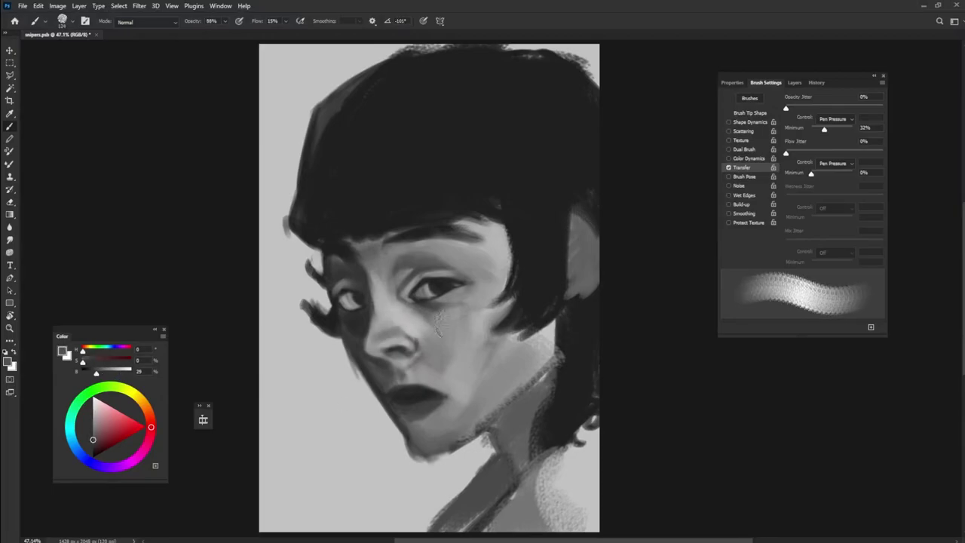
{"action": "left_click_drag", "start_coordinate": [444, 313], "coordinate": [462, 316]}
{"action": "left_click", "coordinate": [459, 315], "text": "alt"}
{"action": "left_click", "coordinate": [361, 299], "text": "alt"}
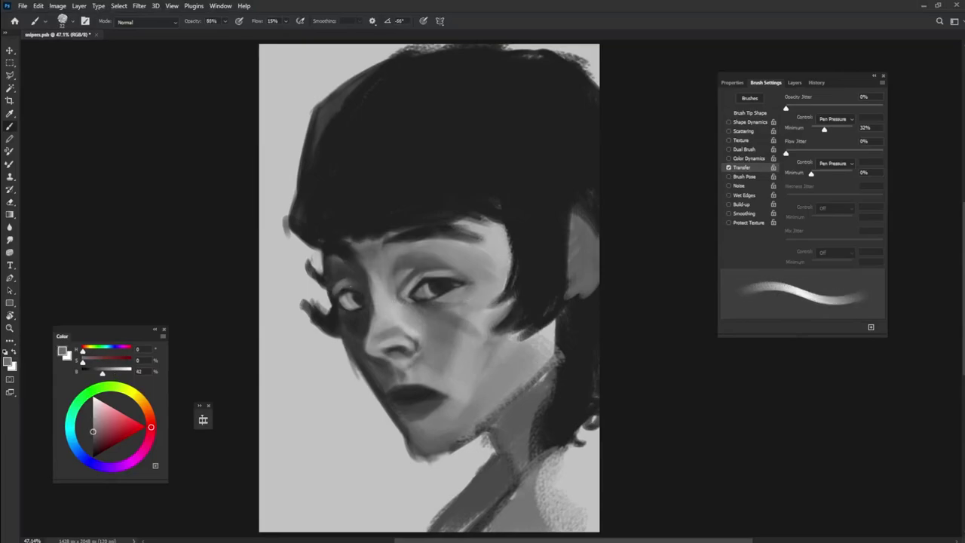
Refine the near eye's iris, lower lash line and outer corner with sampled dark and light greys.
{"action": "left_click", "coordinate": [432, 292], "text": "alt"}
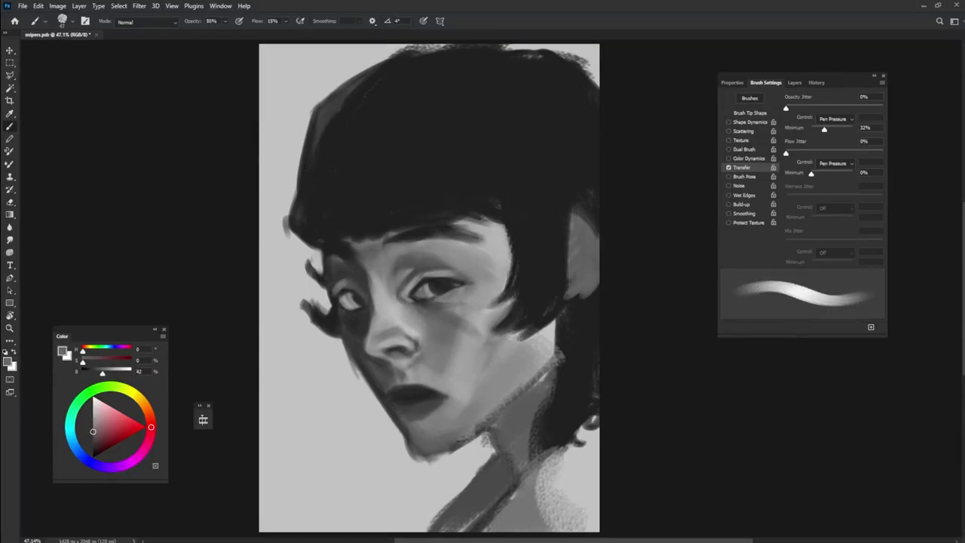
{"action": "left_click", "coordinate": [441, 289], "text": "alt"}
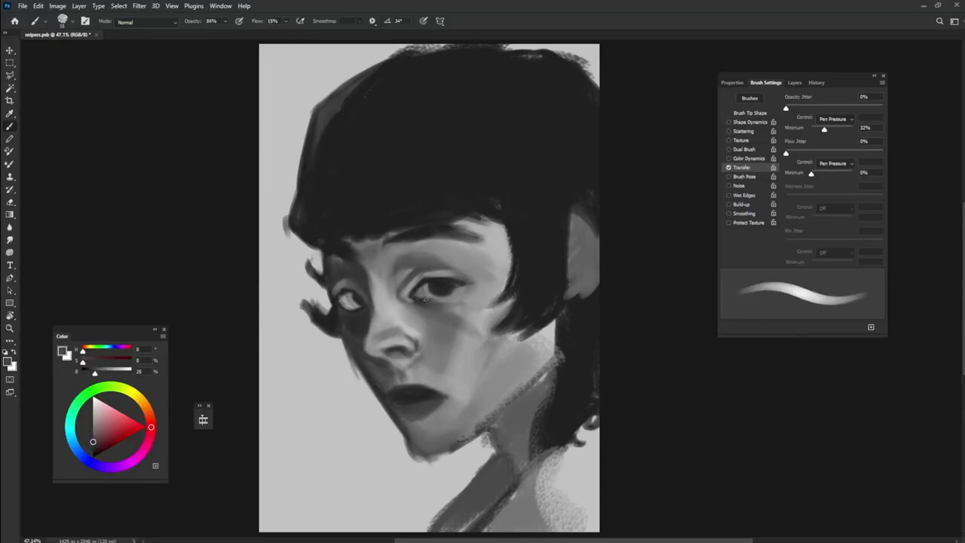
{"action": "left_click", "coordinate": [461, 290], "text": "alt"}
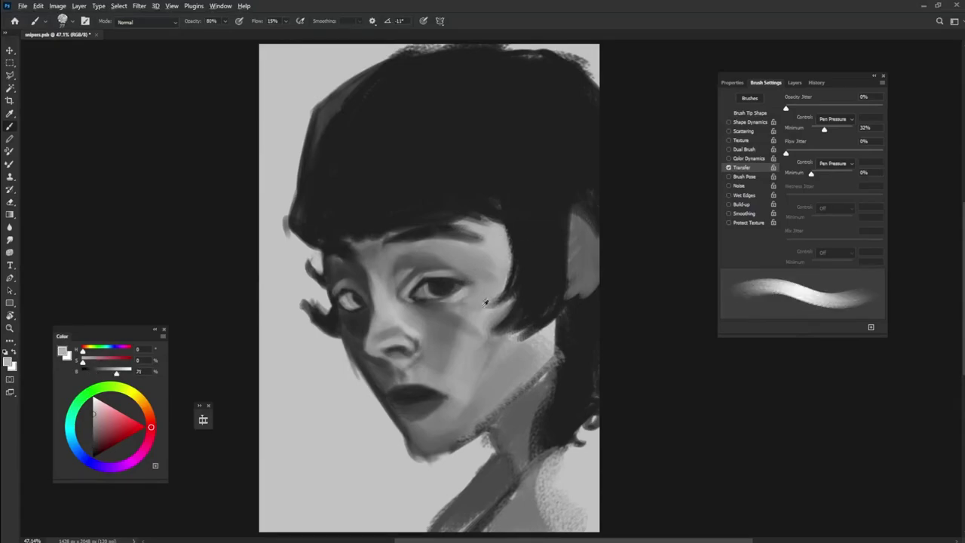
Paint out the upper stray hair curl beside the far eye and clean up the far contour of the face.
{"action": "left_click", "coordinate": [334, 302], "text": "alt"}
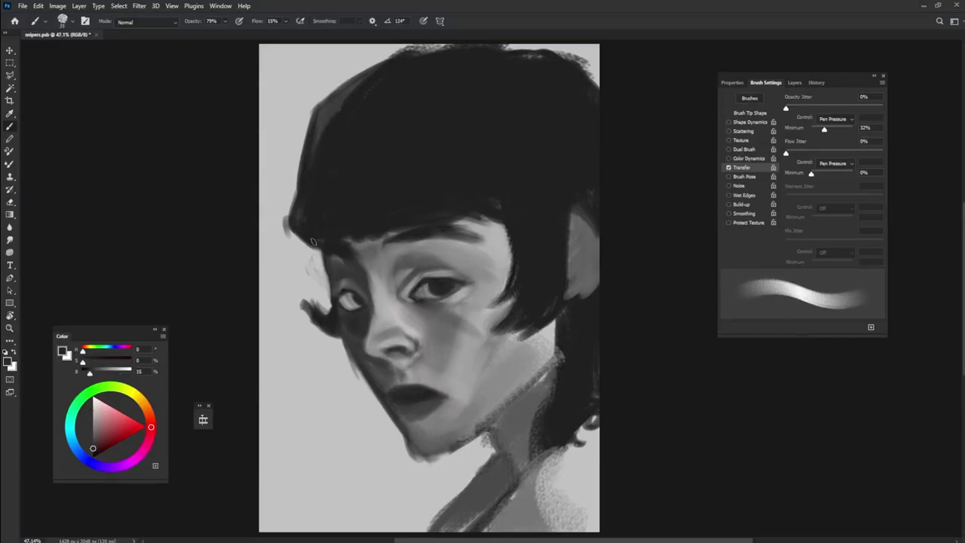
{"action": "left_click", "coordinate": [360, 367], "text": "alt"}
Smooth the shadow beneath the near eye and blend it into the lighter cheekbone.
{"action": "left_click", "coordinate": [454, 293], "text": "alt"}
{"action": "left_click", "coordinate": [421, 305], "text": "alt"}
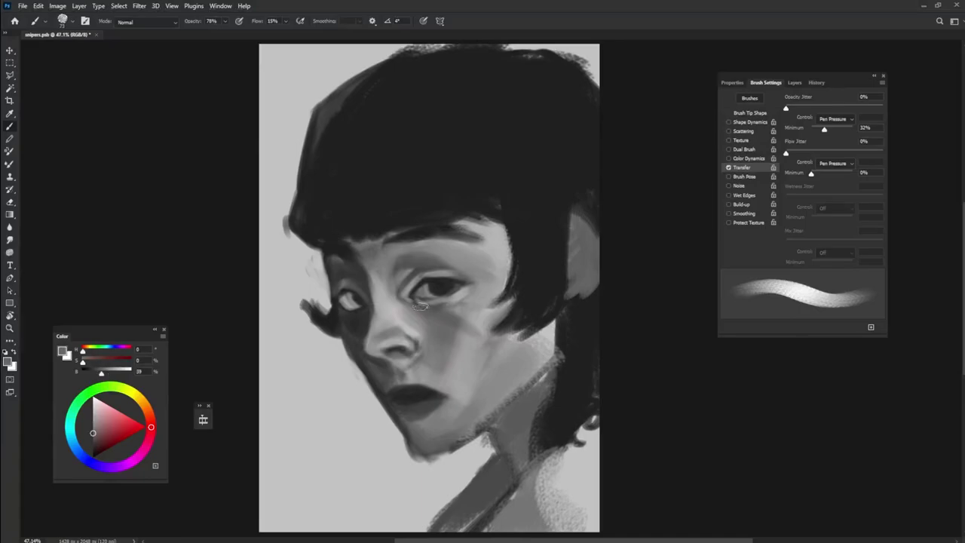
{"action": "left_click", "coordinate": [426, 315], "text": "alt"}
{"action": "left_click_drag", "start_coordinate": [452, 343], "coordinate": [494, 309]}
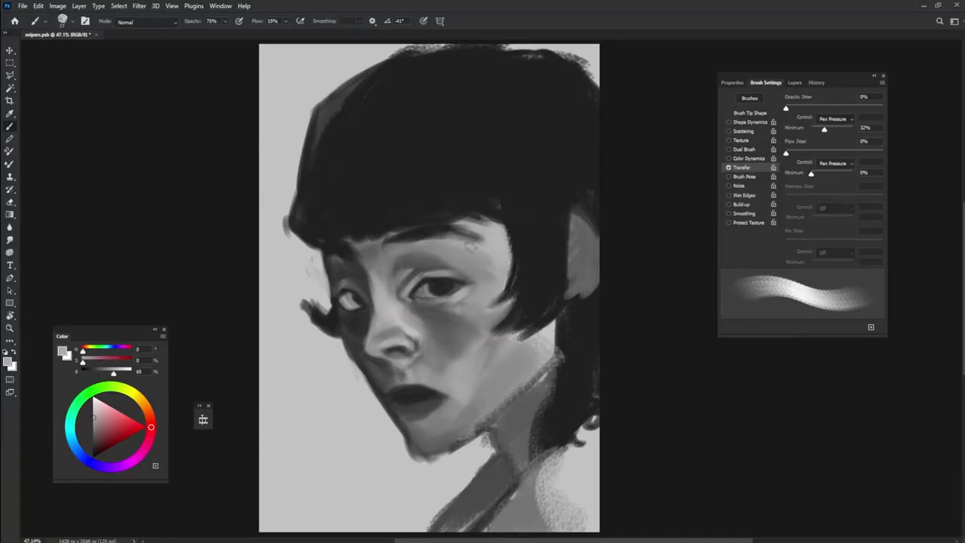
Refine the nose tip and underside, deepen the upper lip and darken the hair lock's edge beside the near cheek.
{"action": "left_click", "coordinate": [405, 362], "text": "alt"}
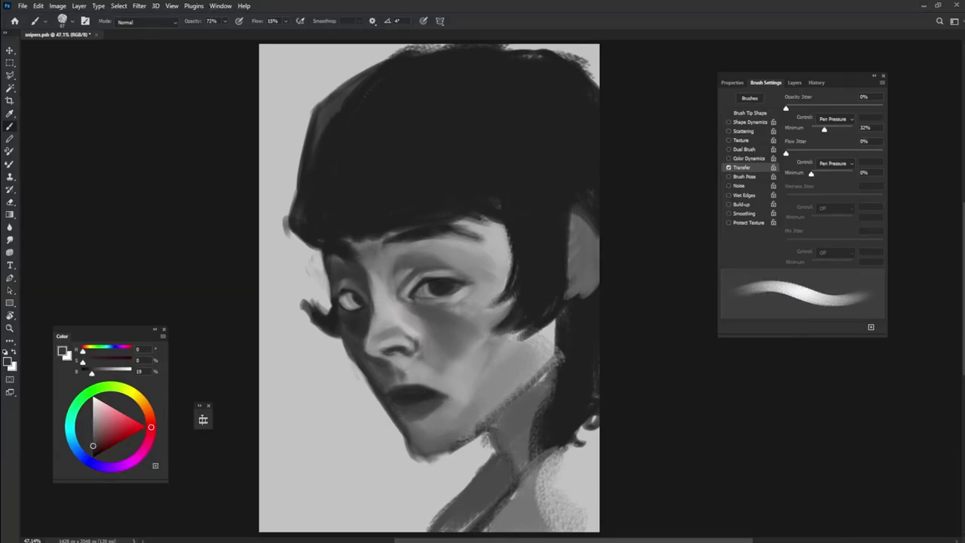
{"action": "left_click", "coordinate": [379, 361], "text": "alt"}
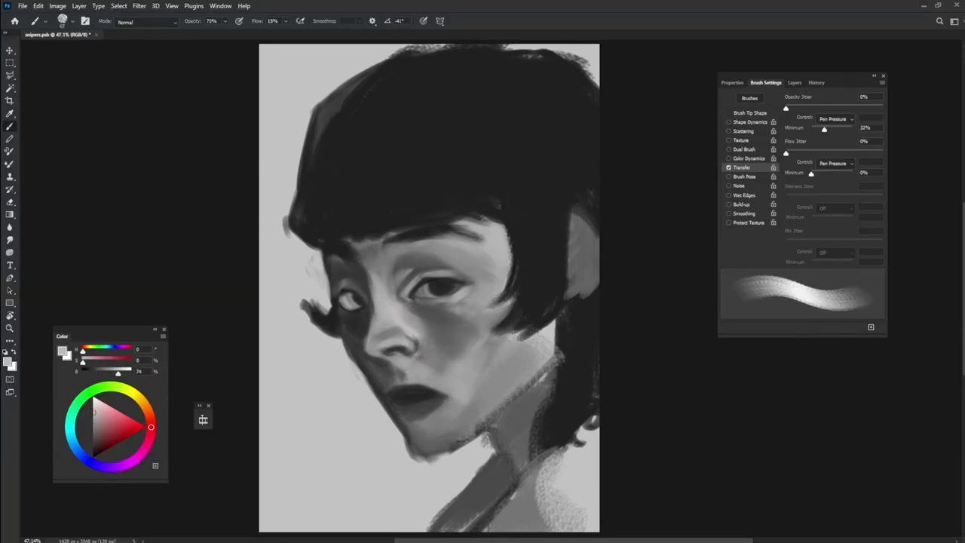
{"action": "left_click", "coordinate": [381, 343], "text": "alt"}
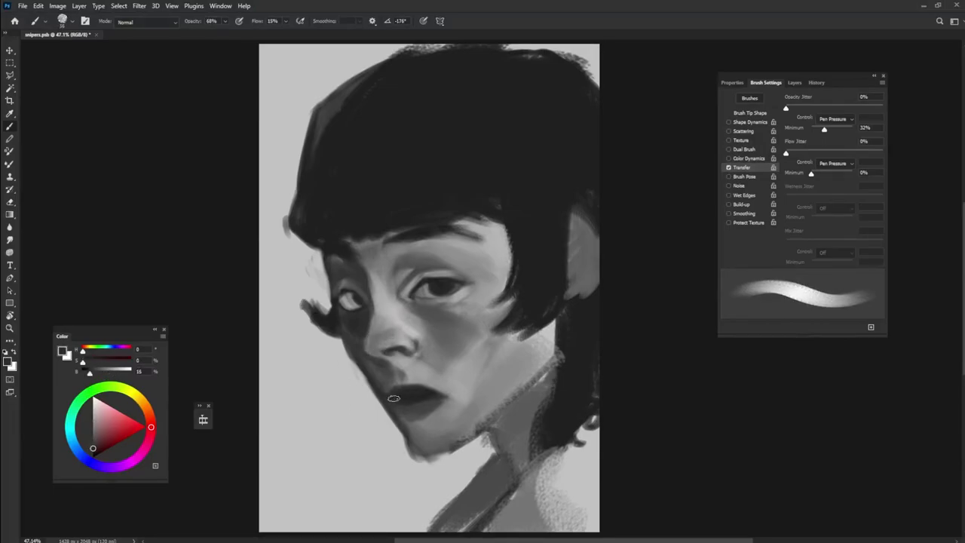
{"action": "left_click", "coordinate": [455, 362], "text": "alt"}
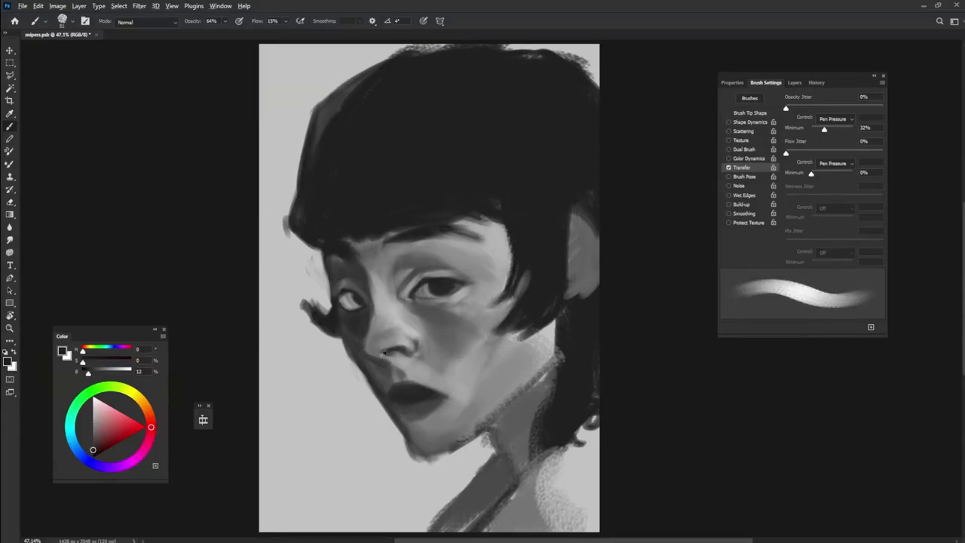
Trim the hair's outer contour and fade the curl beside the far cheek with the sampled background grey.
{"action": "left_click", "coordinate": [316, 307], "text": "alt"}
{"action": "left_click", "coordinate": [313, 216], "text": "alt"}
{"action": "mouse_move", "coordinate": [289, 177]}
{"action": "left_mouse_down"}
{"action": "mouse_move", "coordinate": [329, 197]}
{"action": "mouse_move", "coordinate": [326, 108]}
{"action": "left_mouse_up"}
{"action": "left_click", "coordinate": [326, 305], "text": "alt"}
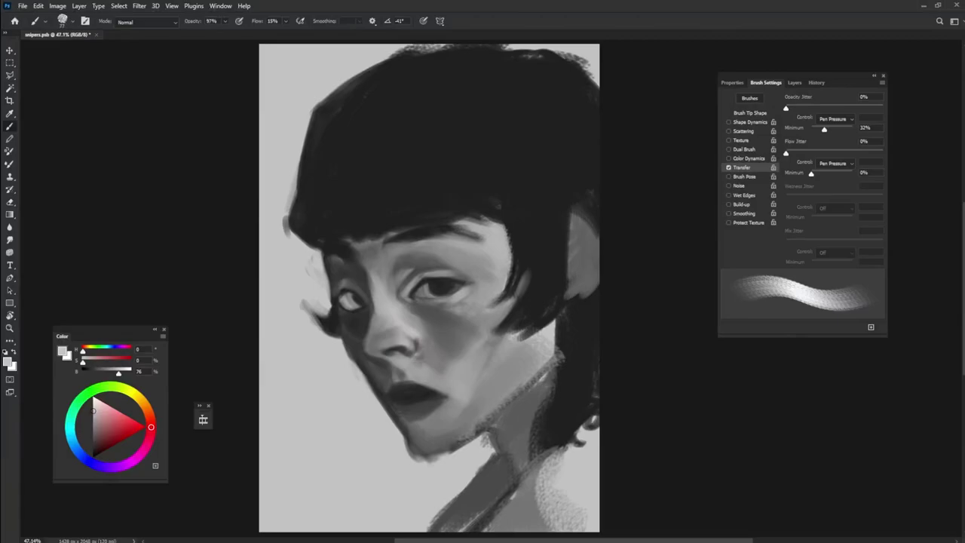
{"action": "key", "text": "9"}
{"action": "key", "text": "3"}
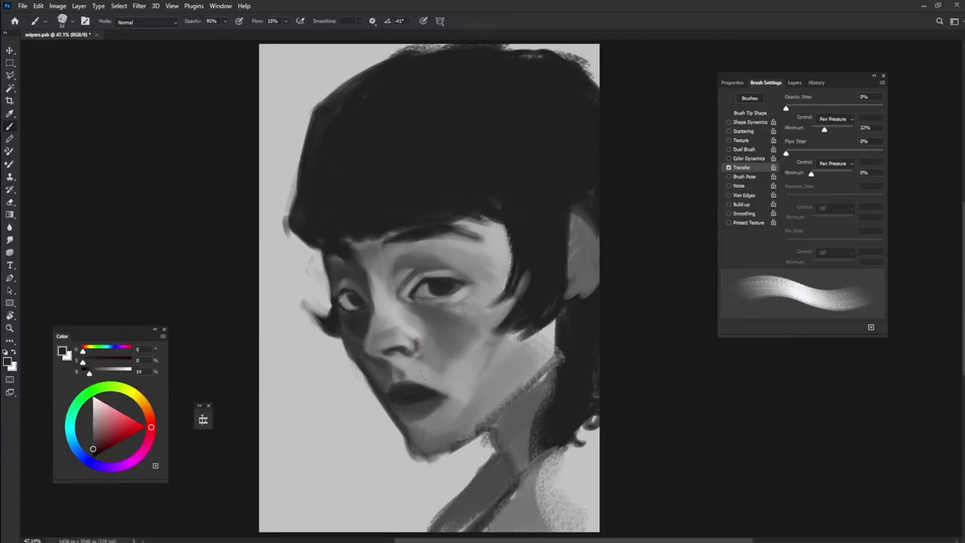
Even out the shadow under the near eye and across the cheek with sampled mid greys.
{"action": "left_click", "coordinate": [407, 407], "text": "alt"}
{"action": "left_click", "coordinate": [469, 361], "text": "alt"}
{"action": "left_click_drag", "start_coordinate": [460, 313], "coordinate": [494, 298]}
{"action": "left_click", "coordinate": [452, 324], "text": "alt"}
{"action": "key", "text": "8"}
{"action": "key", "text": "5"}
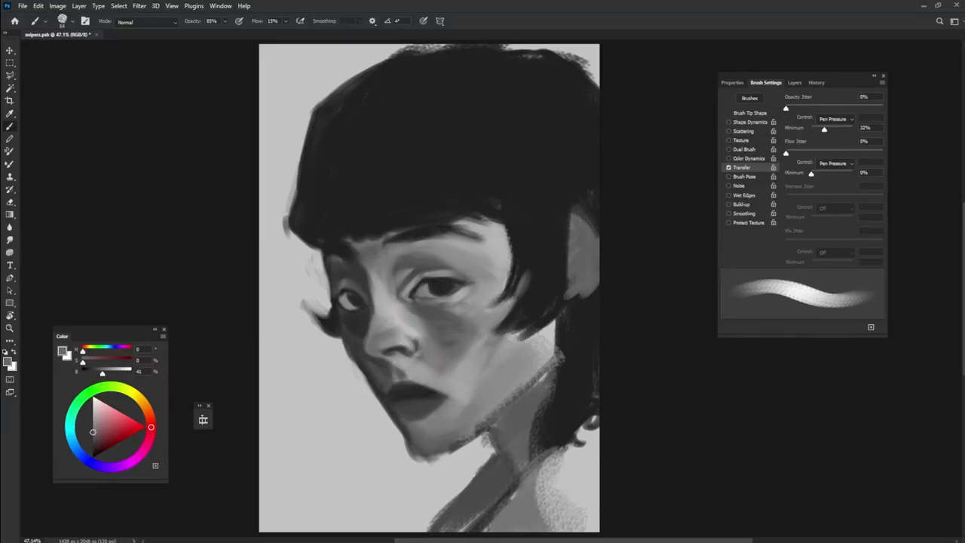
Darken the parting of the lips, shape the lower lip and lighten the chin along a cleaner edge.
{"action": "left_click", "coordinate": [414, 409], "text": "alt"}
{"action": "left_click", "coordinate": [408, 394], "text": "alt"}
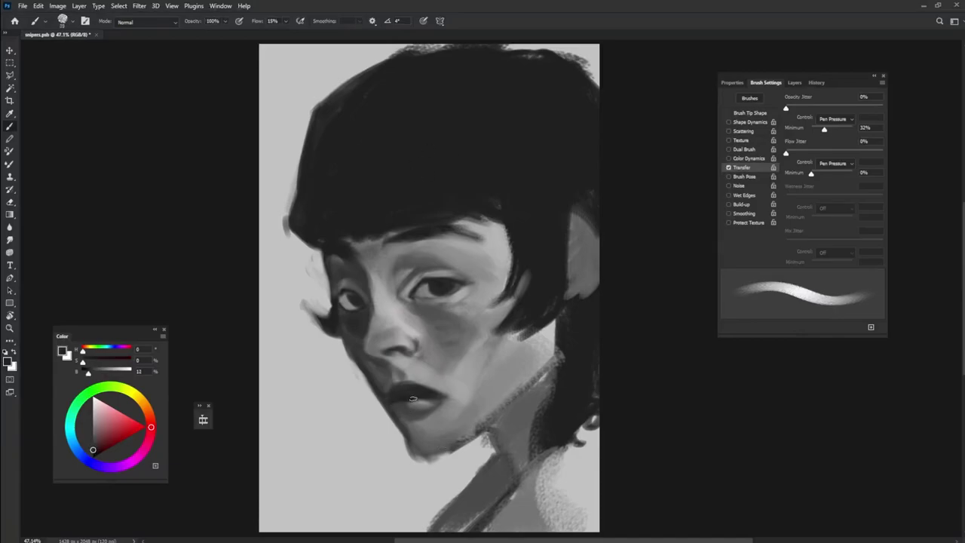
{"action": "left_click", "coordinate": [432, 408], "text": "alt"}
{"action": "mouse_move", "coordinate": [408, 422]}
{"action": "left_mouse_down"}
{"action": "mouse_move", "coordinate": [453, 444]}
{"action": "mouse_move", "coordinate": [467, 433]}
{"action": "mouse_move", "coordinate": [475, 392]}
{"action": "left_mouse_up"}
{"action": "left_click", "coordinate": [422, 433], "text": "alt"}
{"action": "left_click", "coordinate": [465, 448], "text": "alt"}
{"action": "left_click", "coordinate": [420, 471], "text": "alt"}
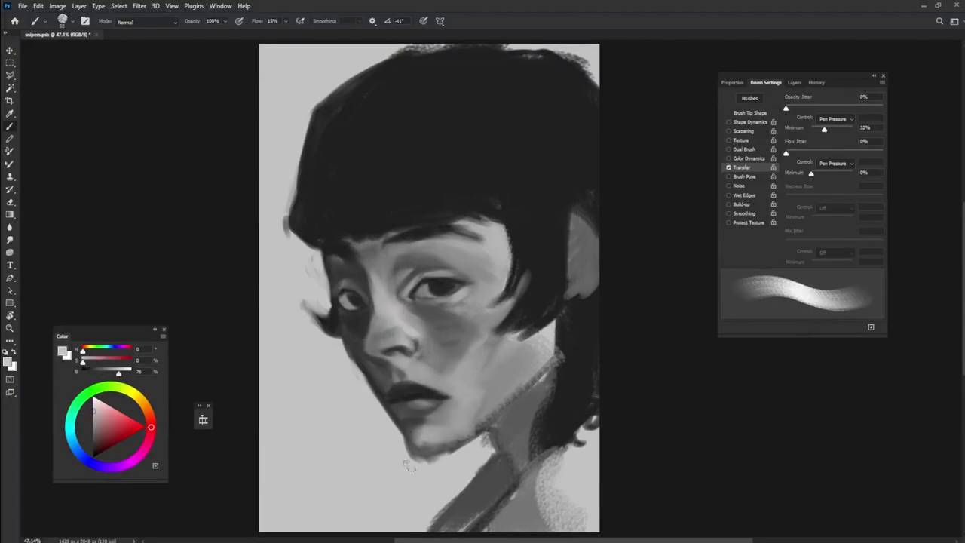
Add near-white highlights to the nose tip and chin and soften the shading around the lower lip.
{"action": "left_click", "coordinate": [406, 424], "text": "alt"}
{"action": "left_click", "coordinate": [416, 422], "text": "alt"}
{"action": "left_click", "coordinate": [422, 419], "text": "alt"}
{"action": "left_click", "coordinate": [443, 435], "text": "alt"}
{"action": "left_click_drag", "start_coordinate": [365, 349], "coordinate": [389, 340]}
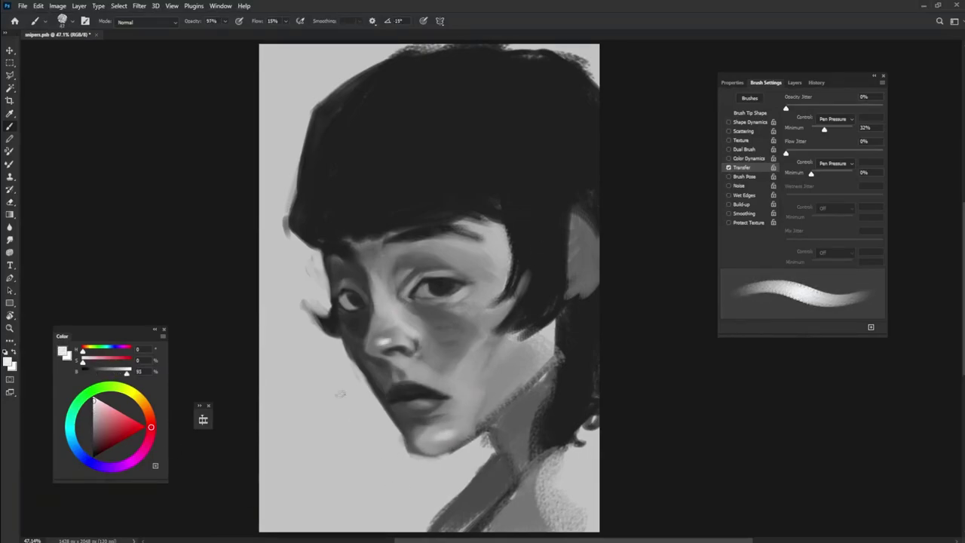
{"action": "left_click", "coordinate": [415, 399], "text": "alt"}
{"action": "left_click", "coordinate": [434, 418], "text": "alt"}
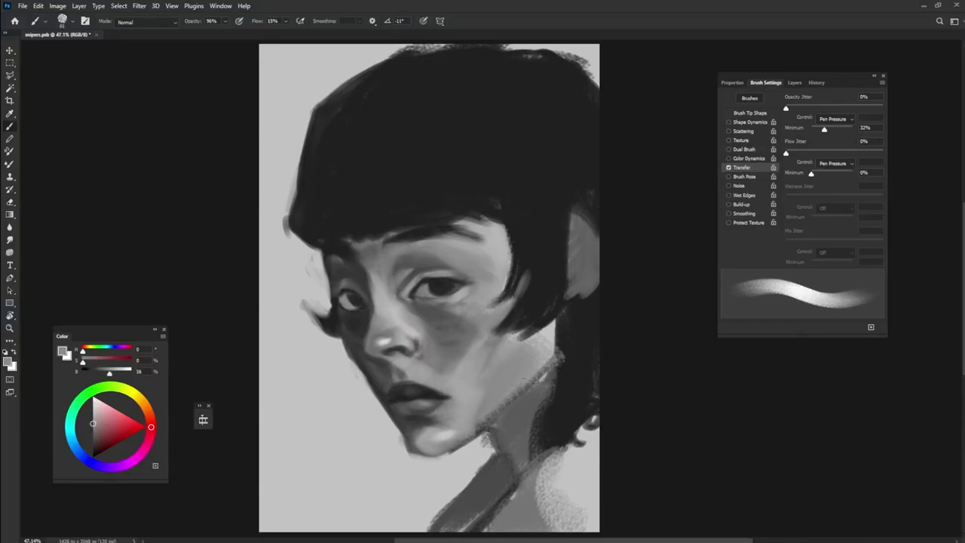
Sharpen the dark jawline, lighten the side of the neck and place a dark stroke across the ear.
{"action": "mouse_move", "coordinate": [453, 450]}
{"action": "left_mouse_down"}
{"action": "mouse_move", "coordinate": [433, 454]}
{"action": "mouse_move", "coordinate": [532, 384]}
{"action": "left_mouse_up"}
{"action": "left_click", "coordinate": [527, 396], "text": "alt"}
{"action": "left_click_drag", "start_coordinate": [565, 323], "coordinate": [550, 339]}
{"action": "left_click", "coordinate": [549, 305], "text": "alt"}
{"action": "left_click_drag", "start_coordinate": [571, 233], "coordinate": [596, 248]}
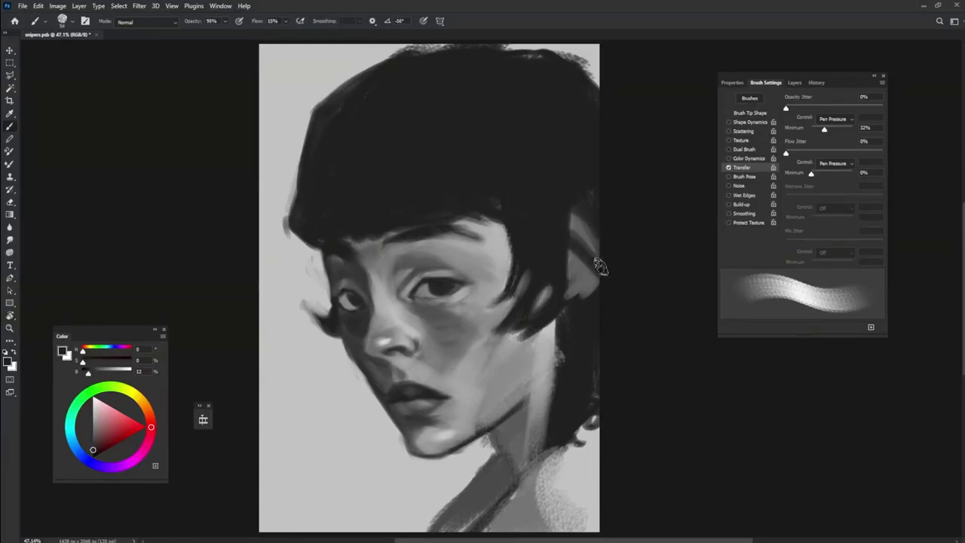
Set the brush flow to 26%, then shade the ear and paint a dark hair strand down behind the jaw.
{"action": "left_click", "coordinate": [579, 302], "text": "alt"}
{"action": "mouse_move", "coordinate": [579, 301]}
{"action": "left_mouse_down"}
{"action": "mouse_move", "coordinate": [575, 265]}
{"action": "mouse_move", "coordinate": [570, 329]}
{"action": "left_mouse_up"}
{"action": "key", "text": "bracketleft"}
{"action": "key", "text": "bracketleft"}
{"action": "key", "text": "bracketleft"}
{"action": "left_click_drag", "start_coordinate": [284, 25], "coordinate": [291, 34]}
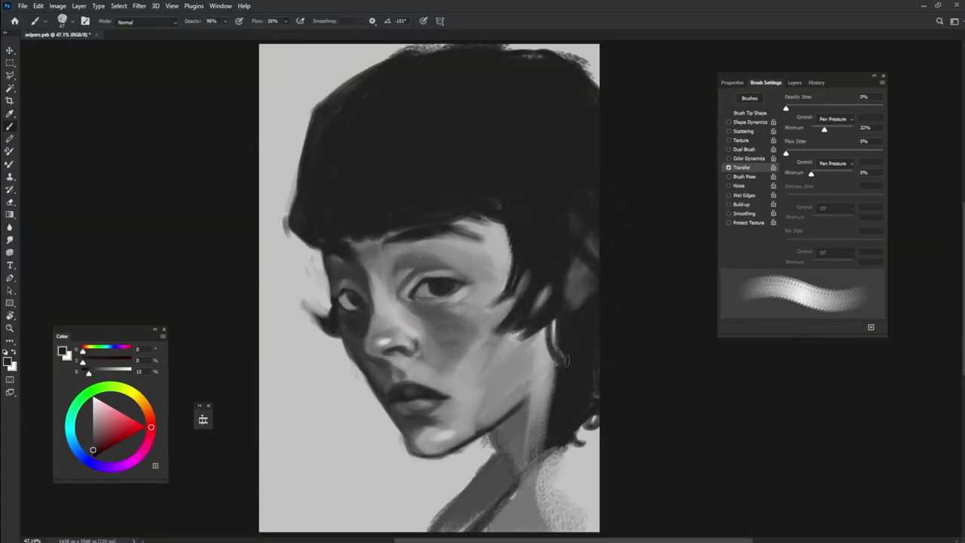
{"action": "left_click", "coordinate": [574, 294], "text": "alt"}
{"action": "left_click", "coordinate": [585, 276], "text": "alt"}
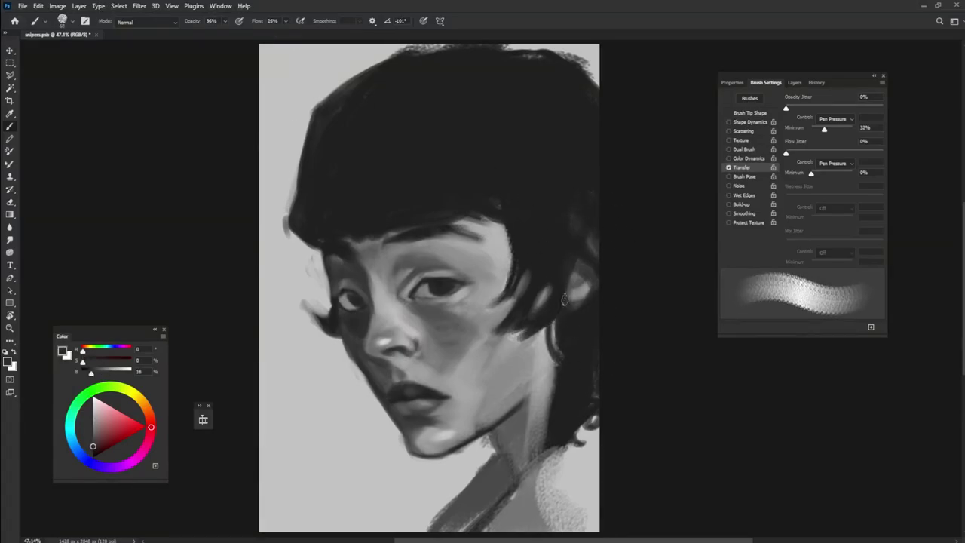
Blend the jaw's underside into the neck shadow and smooth the ragged edge of the hair at the crown.
{"action": "left_click", "coordinate": [513, 415], "text": "alt"}
{"action": "mouse_move", "coordinate": [513, 414]}
{"action": "left_mouse_down"}
{"action": "mouse_move", "coordinate": [557, 394]}
{"action": "mouse_move", "coordinate": [520, 411]}
{"action": "left_mouse_up"}
{"action": "left_click_drag", "start_coordinate": [528, 445], "coordinate": [555, 390]}
{"action": "left_click", "coordinate": [434, 89], "text": "alt"}
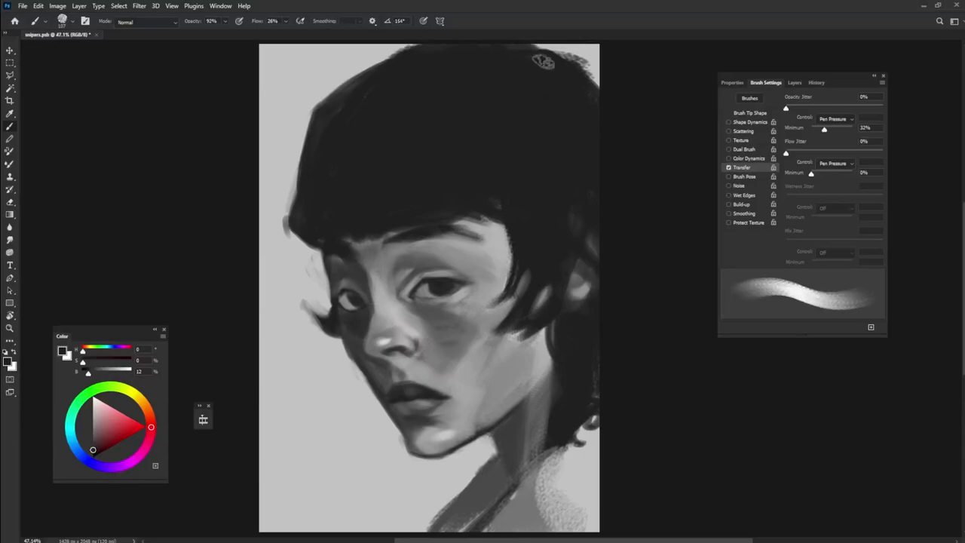
Darken the collar band and smooth the light shoulder up to the dark hair behind the neck.
{"action": "left_click", "coordinate": [503, 473], "text": "alt"}
{"action": "left_click_drag", "start_coordinate": [502, 473], "coordinate": [454, 528]}
{"action": "left_click", "coordinate": [486, 465], "text": "alt"}
{"action": "left_click_drag", "start_coordinate": [584, 416], "coordinate": [532, 524]}
{"action": "left_click", "coordinate": [548, 407], "text": "alt"}
{"action": "left_click_drag", "start_coordinate": [549, 407], "coordinate": [530, 466]}
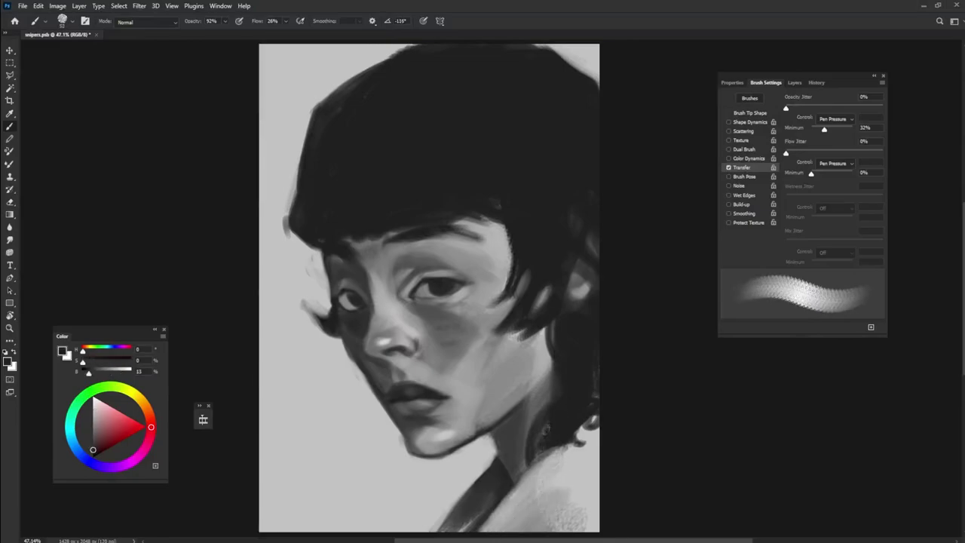
Paint a soft lighter sheen across the fringe and the near side of the hair.
{"action": "mouse_move", "coordinate": [410, 161]}
{"action": "left_mouse_down"}
{"action": "mouse_move", "coordinate": [550, 170]}
{"action": "mouse_move", "coordinate": [459, 108]}
{"action": "mouse_move", "coordinate": [399, 136]}
{"action": "mouse_move", "coordinate": [577, 134]}
{"action": "mouse_move", "coordinate": [532, 252]}
{"action": "mouse_move", "coordinate": [475, 197]}
{"action": "mouse_move", "coordinate": [495, 188]}
{"action": "mouse_move", "coordinate": [441, 189]}
{"action": "left_mouse_up"}
{"action": "left_click", "coordinate": [560, 324], "text": "alt"}
{"action": "left_click", "coordinate": [478, 176], "text": "alt"}
{"action": "left_click", "coordinate": [476, 517], "text": "alt"}
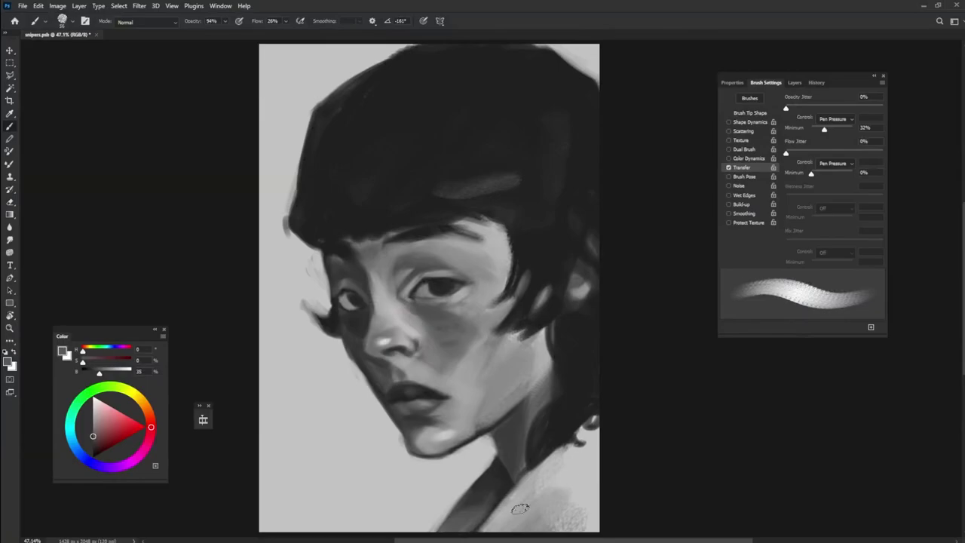
Add a Gradient Map adjustment layer above the background and open its gradient for editing.
{"action": "left_click", "coordinate": [794, 82]}
{"action": "left_click", "coordinate": [793, 317]}
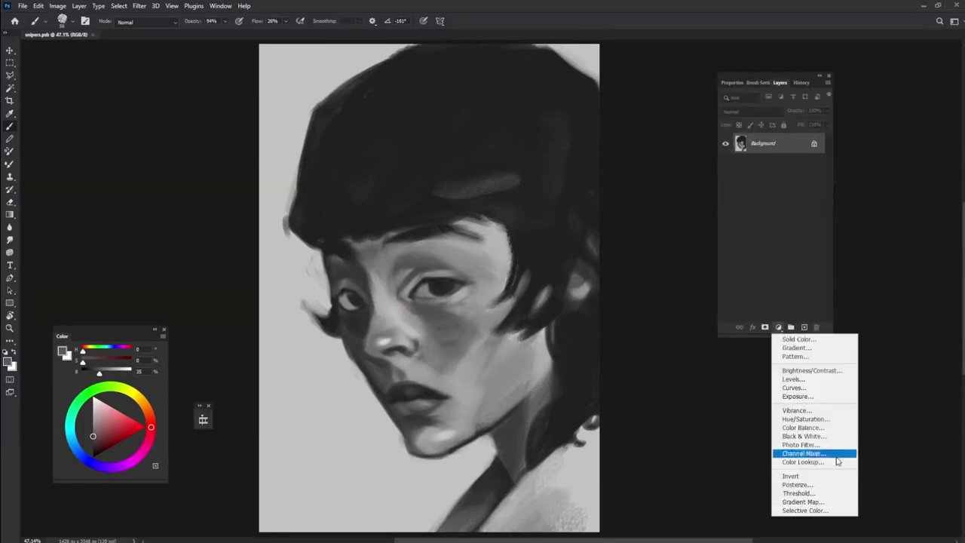
{"action": "left_click", "coordinate": [803, 506]}
{"action": "left_click", "coordinate": [766, 123]}
{"action": "left_click", "coordinate": [685, 230]}
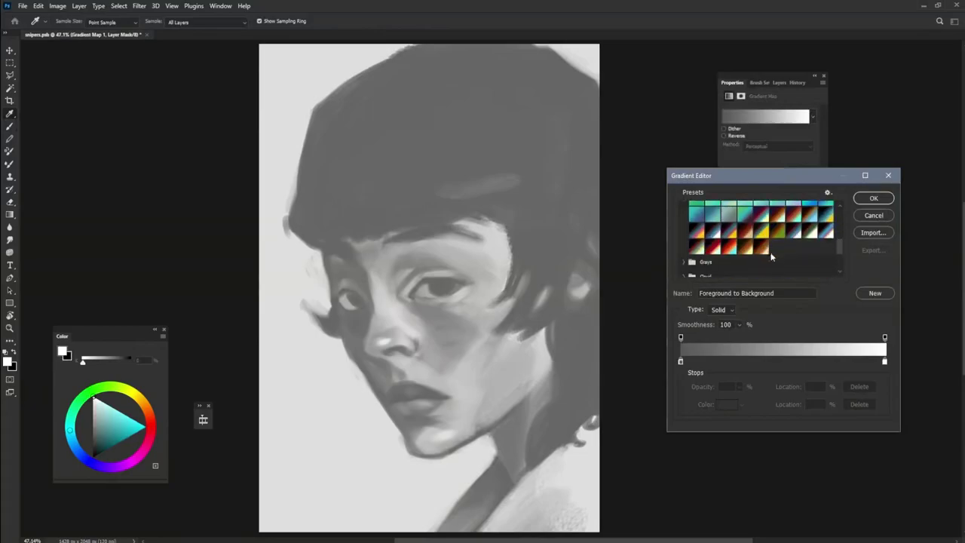
Compare several dark gradient presets on the portrait and apply the one running from black through brown to green.
{"action": "left_click", "coordinate": [752, 235]}
{"action": "left_click", "coordinate": [757, 243]}
{"action": "left_click", "coordinate": [764, 237]}
{"action": "left_click", "coordinate": [759, 251]}
{"action": "left_click", "coordinate": [758, 246]}
{"action": "left_click", "coordinate": [735, 246]}
{"action": "left_click", "coordinate": [716, 247]}
{"action": "left_click", "coordinate": [697, 247]}
{"action": "left_click", "coordinate": [697, 232]}
{"action": "left_click", "coordinate": [777, 231]}
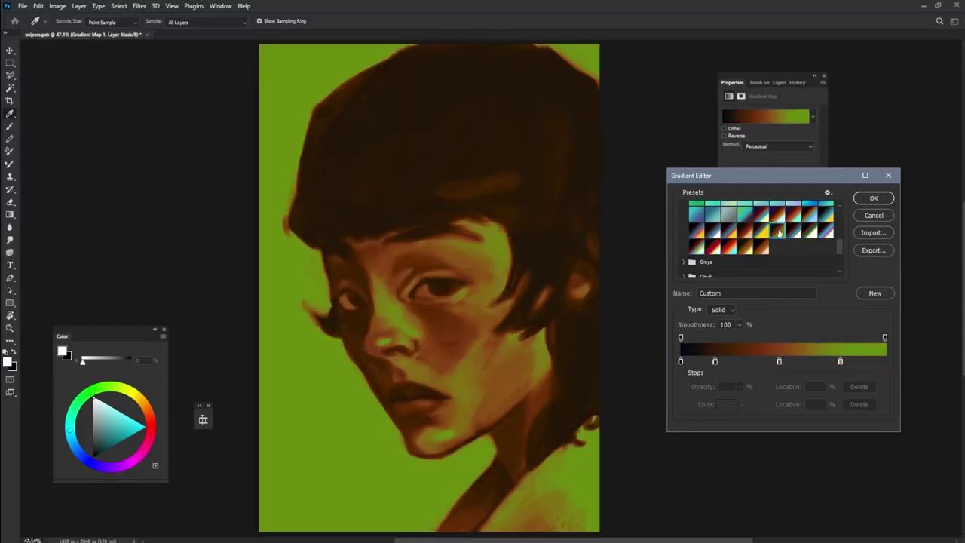
{"action": "left_click", "coordinate": [763, 234]}
{"action": "left_click", "coordinate": [777, 231]}
Try shifting the gradient's dark brown stop to 18% and another preset tone, and restore the black-brown-green preset.
{"action": "mouse_move", "coordinate": [707, 363]}
{"action": "left_mouse_down"}
{"action": "mouse_move", "coordinate": [727, 364]}
{"action": "mouse_move", "coordinate": [718, 364]}
{"action": "left_mouse_up"}
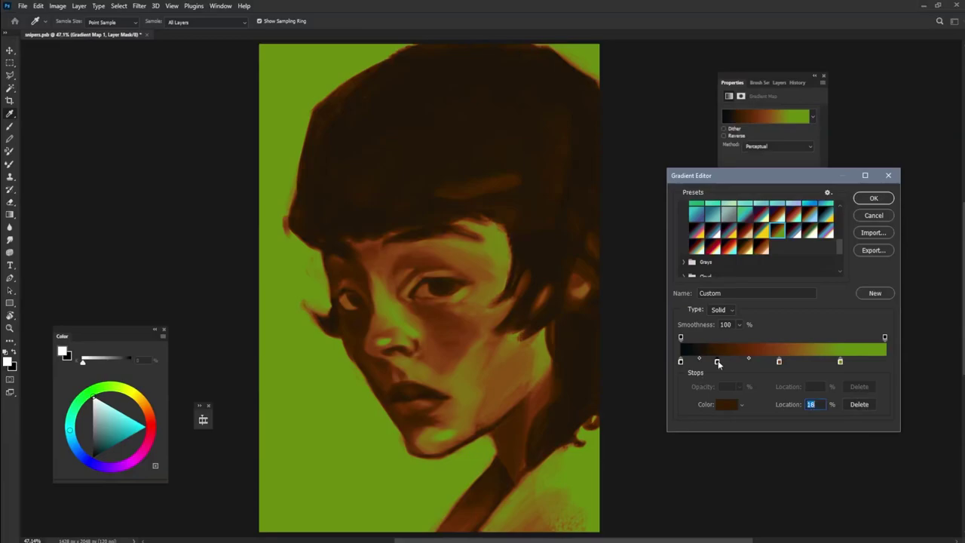
{"action": "left_click", "coordinate": [763, 232]}
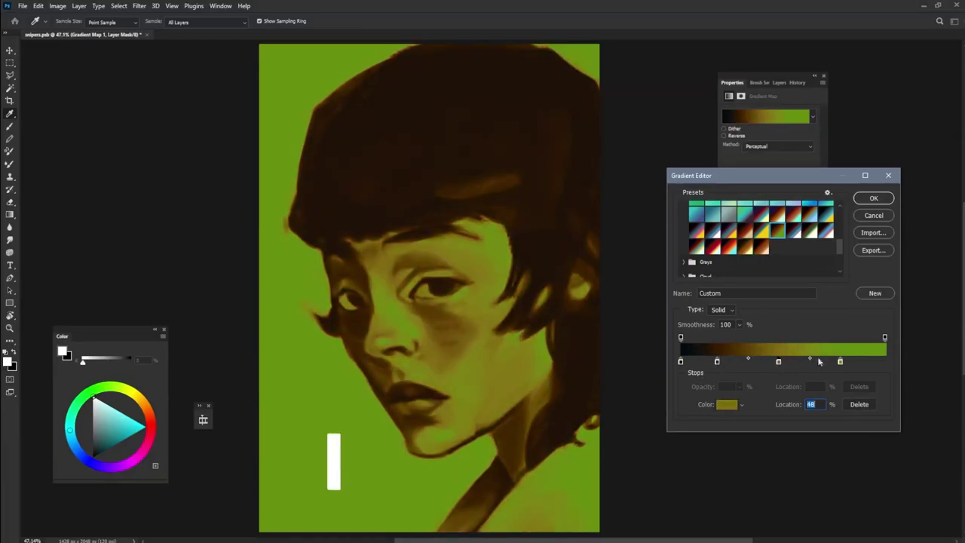
{"action": "left_click", "coordinate": [775, 236]}
Add a golden-brown stop at 66% to the gradient and move the reddish-brown and green stops farther away from it.
{"action": "double_click", "coordinate": [815, 362]}
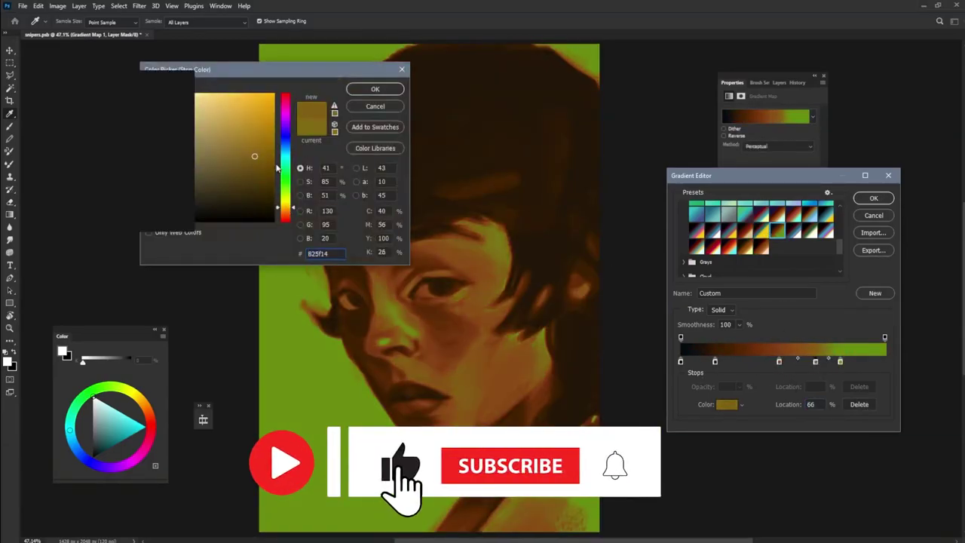
{"action": "key", "text": "Return"}
{"action": "mouse_move", "coordinate": [840, 362]}
{"action": "left_mouse_down"}
{"action": "mouse_move", "coordinate": [904, 364]}
{"action": "mouse_move", "coordinate": [856, 362]}
{"action": "left_mouse_up"}
{"action": "left_click_drag", "start_coordinate": [778, 362], "coordinate": [769, 361]}
Recolour the stop at 17% to dark red 350401, shift the brown midtone stop slightly lighter and accept the gradient.
{"action": "left_click", "coordinate": [715, 362]}
{"action": "left_click", "coordinate": [725, 404]}
{"action": "left_click_drag", "start_coordinate": [285, 219], "coordinate": [289, 225]}
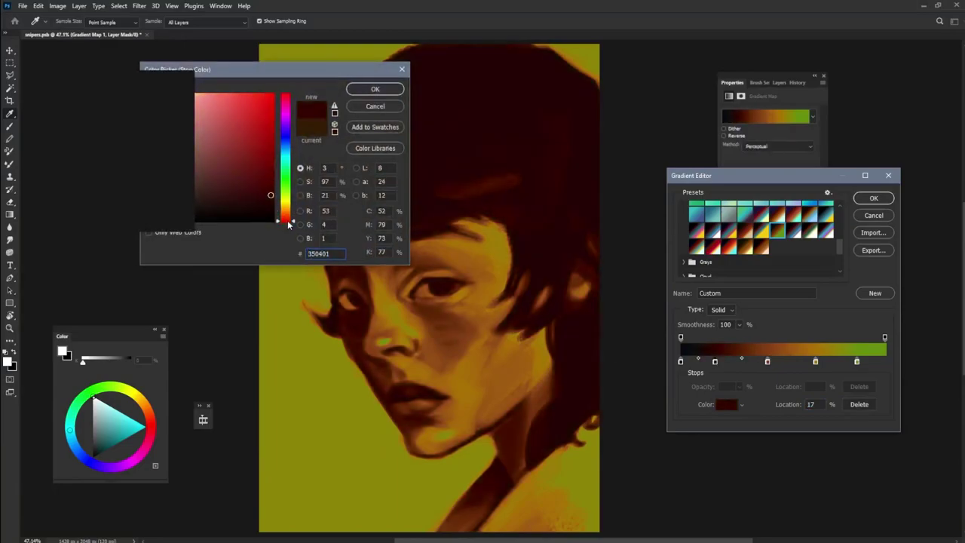
{"action": "left_click", "coordinate": [371, 91]}
{"action": "left_click", "coordinate": [767, 362]}
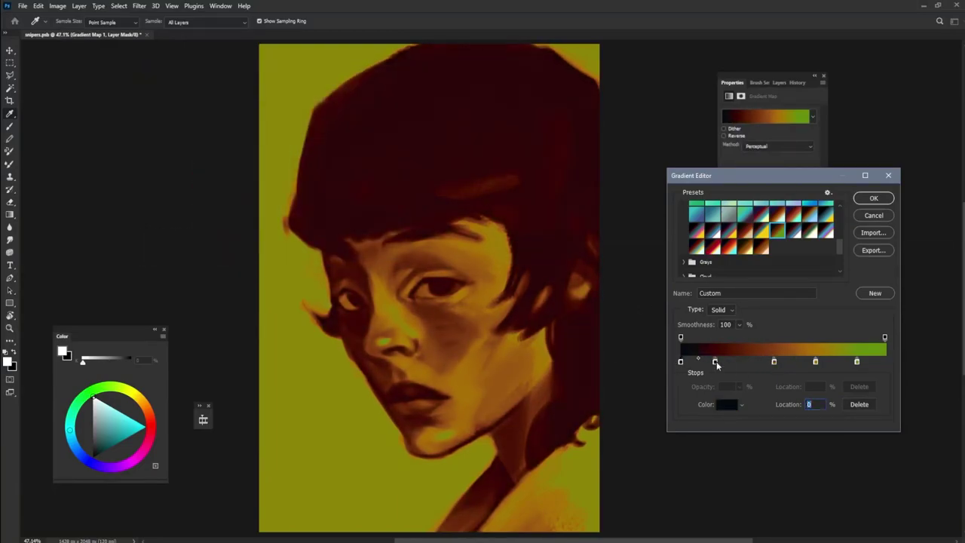
{"action": "left_click", "coordinate": [874, 198]}
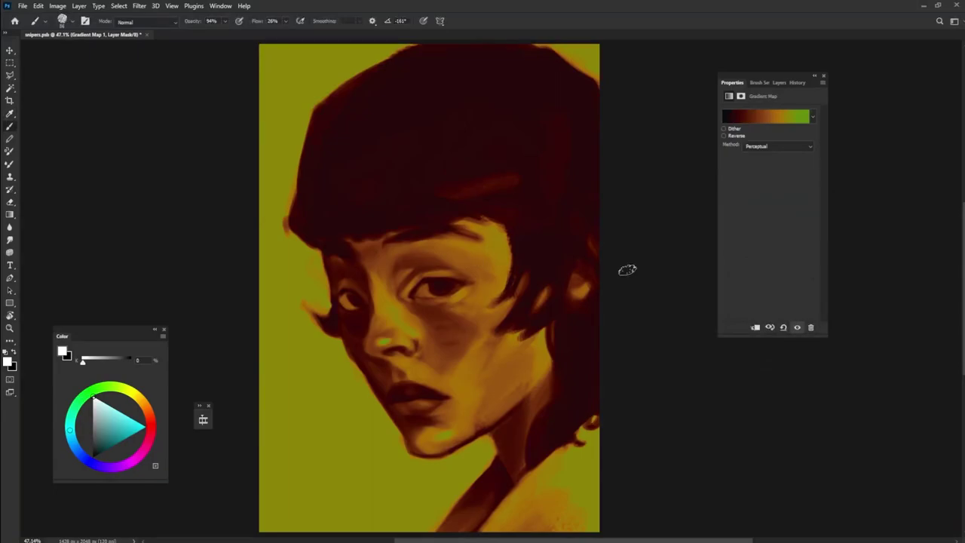
Add a new layer above the gradient map, sample an orange skin tone and set the blend mode to Hard Light.
{"action": "left_click", "coordinate": [779, 82]}
{"action": "left_click", "coordinate": [804, 327]}
{"action": "left_click", "coordinate": [445, 245], "text": "alt"}
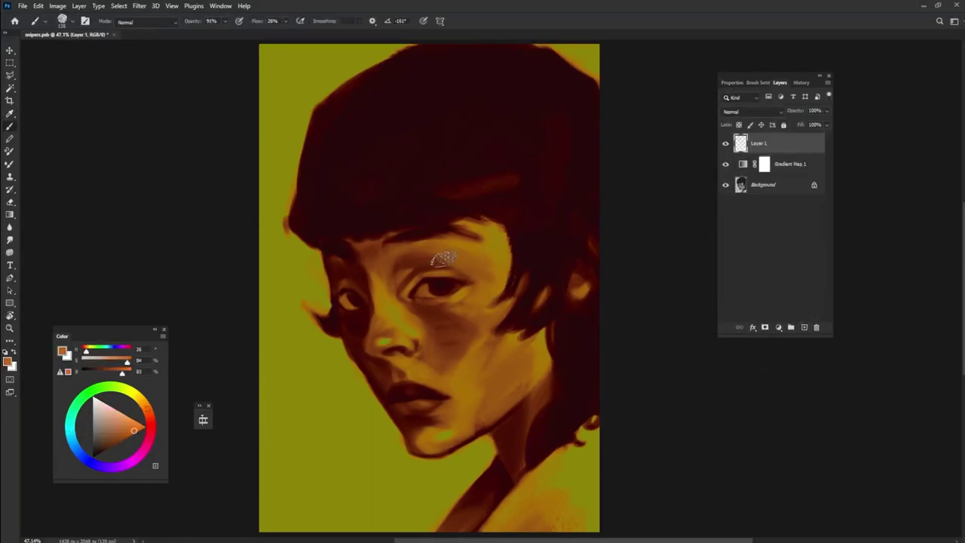
{"action": "left_click", "coordinate": [769, 111]}
{"action": "left_click", "coordinate": [754, 254]}
Paint the orange over the near side of the face, the hair above it, the mouth and the chin.
{"action": "mouse_move", "coordinate": [475, 236]}
{"action": "left_mouse_down"}
{"action": "mouse_move", "coordinate": [465, 317]}
{"action": "mouse_move", "coordinate": [467, 276]}
{"action": "mouse_move", "coordinate": [451, 269]}
{"action": "mouse_move", "coordinate": [410, 288]}
{"action": "mouse_move", "coordinate": [450, 377]}
{"action": "mouse_move", "coordinate": [478, 240]}
{"action": "mouse_move", "coordinate": [563, 245]}
{"action": "mouse_move", "coordinate": [478, 339]}
{"action": "left_mouse_up"}
{"action": "mouse_move", "coordinate": [505, 226]}
{"action": "left_mouse_down"}
{"action": "mouse_move", "coordinate": [464, 170]}
{"action": "mouse_move", "coordinate": [425, 207]}
{"action": "mouse_move", "coordinate": [524, 142]}
{"action": "left_mouse_up"}
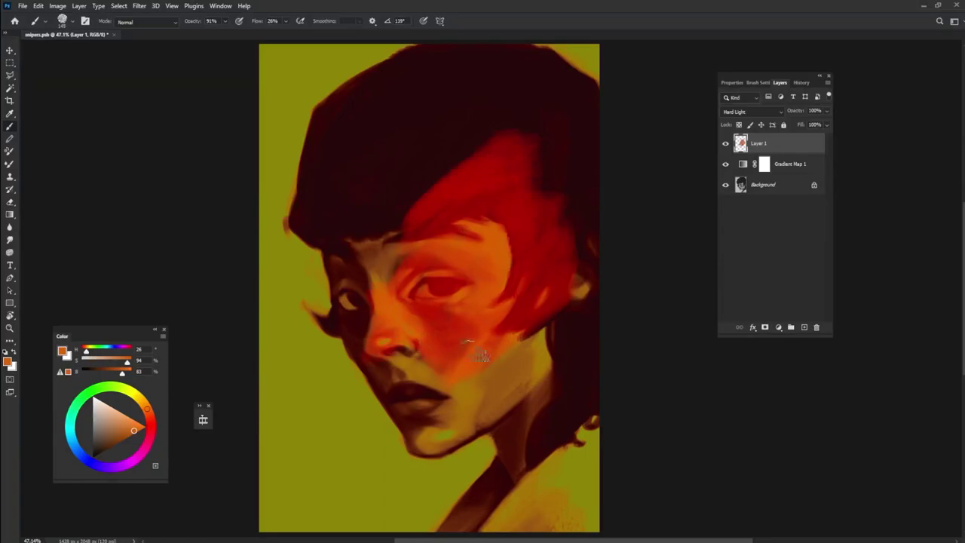
{"action": "left_click_drag", "start_coordinate": [428, 411], "coordinate": [446, 420]}
{"action": "mouse_move", "coordinate": [585, 205]}
{"action": "left_mouse_down"}
{"action": "mouse_move", "coordinate": [546, 227]}
{"action": "mouse_move", "coordinate": [430, 196]}
{"action": "mouse_move", "coordinate": [573, 176]}
{"action": "mouse_move", "coordinate": [553, 242]}
{"action": "left_mouse_up"}
{"action": "mouse_move", "coordinate": [431, 336]}
{"action": "left_mouse_down"}
{"action": "mouse_move", "coordinate": [503, 309]}
{"action": "mouse_move", "coordinate": [399, 350]}
{"action": "mouse_move", "coordinate": [387, 333]}
{"action": "mouse_move", "coordinate": [385, 253]}
{"action": "mouse_move", "coordinate": [452, 245]}
{"action": "mouse_move", "coordinate": [476, 400]}
{"action": "left_mouse_up"}
Erase the colour overlay's outer edge to reshape the red patch along the crown and near side of the hair.
{"action": "key", "text": "e"}
{"action": "key", "text": "F5"}
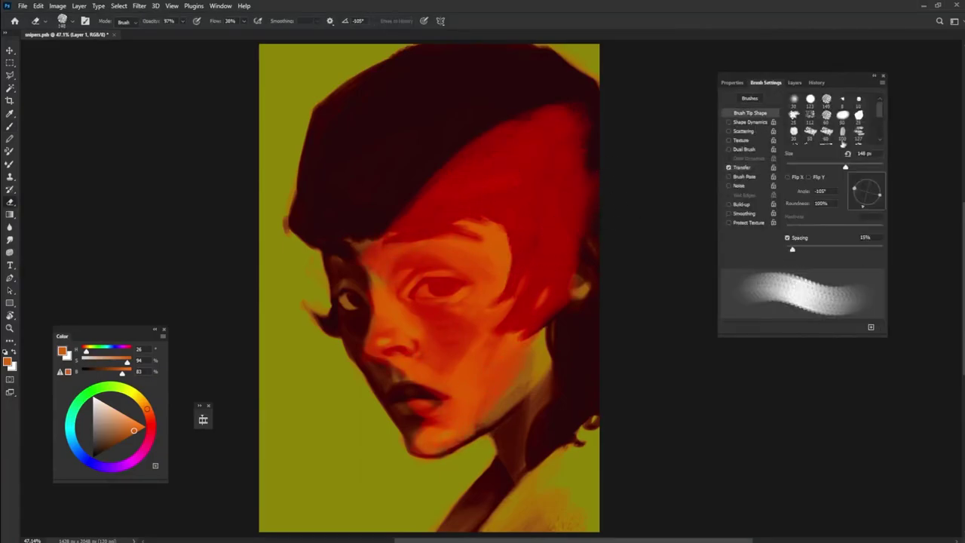
{"action": "mouse_move", "coordinate": [553, 298]}
{"action": "left_mouse_down"}
{"action": "mouse_move", "coordinate": [523, 113]}
{"action": "mouse_move", "coordinate": [536, 128]}
{"action": "mouse_move", "coordinate": [528, 86]}
{"action": "left_mouse_up"}
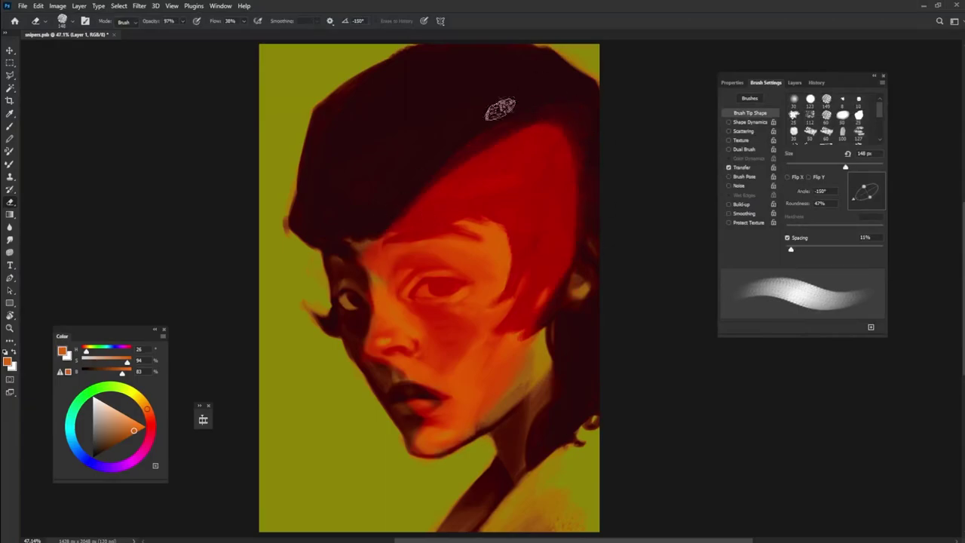
{"action": "right_click", "coordinate": [428, 236], "text": "alt"}
Pick a saturated red with hue 2 and tint the lower background corner, erasing the excess.
{"action": "key", "text": "b"}
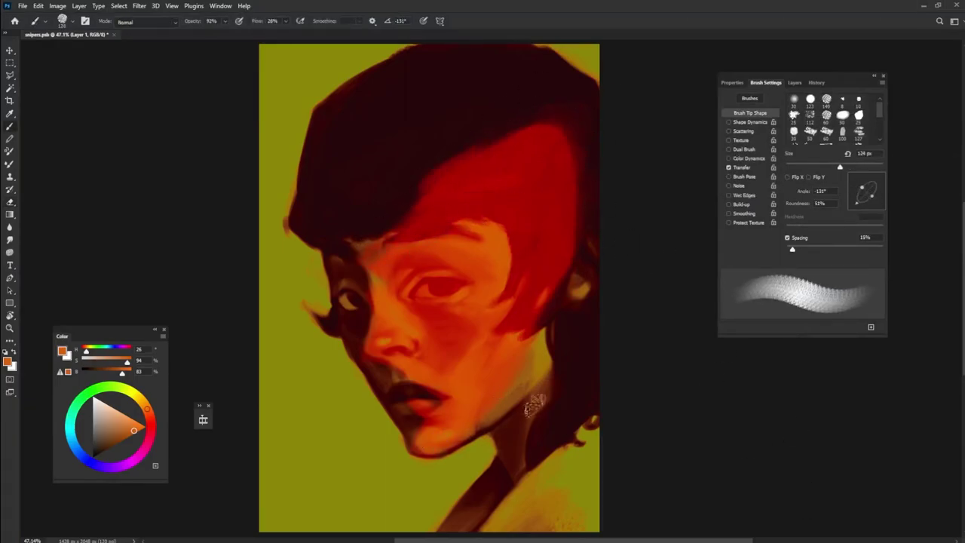
{"action": "key", "text": "F7"}
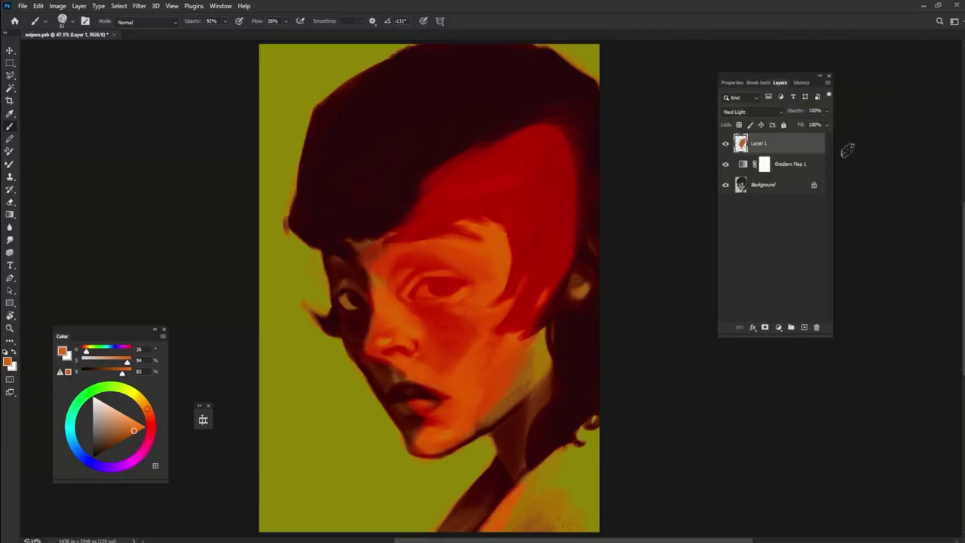
{"action": "left_click", "coordinate": [151, 426]}
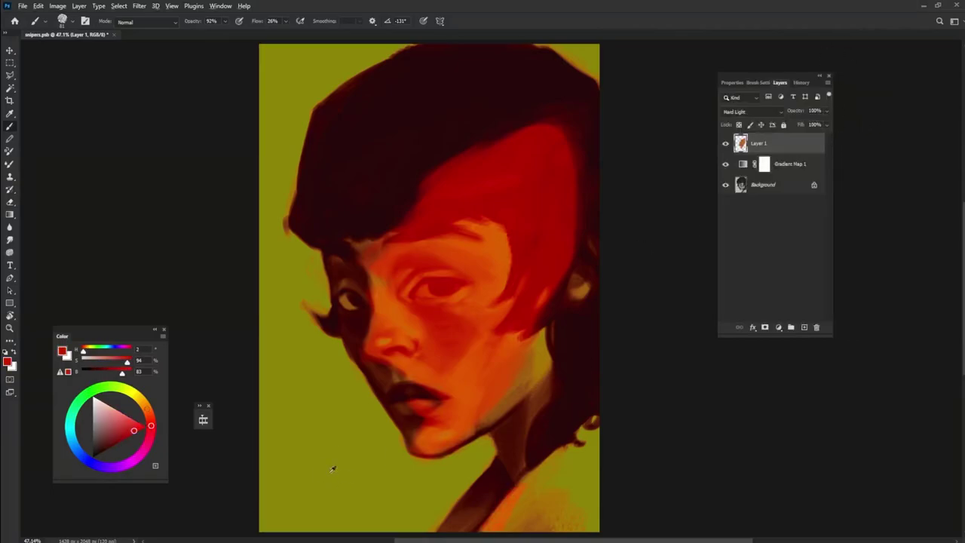
{"action": "mouse_move", "coordinate": [309, 482]}
{"action": "left_mouse_down"}
{"action": "mouse_move", "coordinate": [268, 527]}
{"action": "mouse_move", "coordinate": [279, 453]}
{"action": "mouse_move", "coordinate": [347, 528]}
{"action": "mouse_move", "coordinate": [305, 512]}
{"action": "mouse_move", "coordinate": [277, 444]}
{"action": "left_mouse_up"}
{"action": "key", "text": "e"}
{"action": "mouse_move", "coordinate": [343, 518]}
{"action": "left_mouse_down"}
{"action": "mouse_move", "coordinate": [275, 497]}
{"action": "mouse_move", "coordinate": [302, 504]}
{"action": "left_mouse_up"}
Paint red accents over the nose, its bridge and the inner corner of the near eye.
{"action": "left_click_drag", "start_coordinate": [522, 317], "coordinate": [502, 338]}
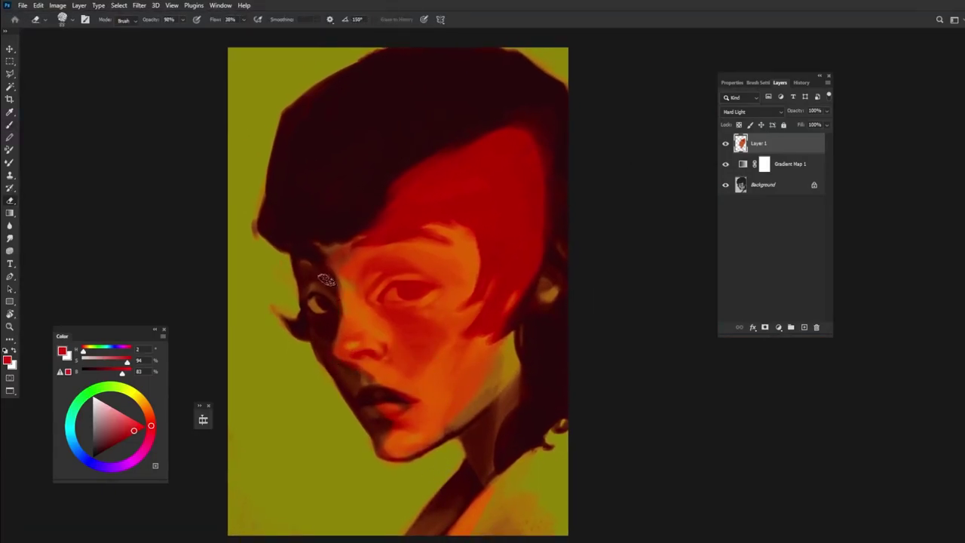
{"action": "key", "text": "b"}
{"action": "mouse_move", "coordinate": [343, 277]}
{"action": "left_mouse_down"}
{"action": "mouse_move", "coordinate": [356, 304]}
{"action": "mouse_move", "coordinate": [438, 294]}
{"action": "mouse_move", "coordinate": [392, 344]}
{"action": "mouse_move", "coordinate": [401, 320]}
{"action": "mouse_move", "coordinate": [355, 331]}
{"action": "mouse_move", "coordinate": [409, 268]}
{"action": "mouse_move", "coordinate": [441, 257]}
{"action": "mouse_move", "coordinate": [373, 402]}
{"action": "mouse_move", "coordinate": [459, 253]}
{"action": "mouse_move", "coordinate": [422, 292]}
{"action": "mouse_move", "coordinate": [482, 253]}
{"action": "mouse_move", "coordinate": [392, 317]}
{"action": "mouse_move", "coordinate": [425, 338]}
{"action": "mouse_move", "coordinate": [494, 190]}
{"action": "mouse_move", "coordinate": [480, 247]}
{"action": "mouse_move", "coordinate": [442, 267]}
{"action": "mouse_move", "coordinate": [445, 244]}
{"action": "mouse_move", "coordinate": [505, 231]}
{"action": "left_mouse_up"}
Try a light pink tint over the near-side hair and face, and undo those strokes.
{"action": "left_click", "coordinate": [386, 336], "text": "alt"}
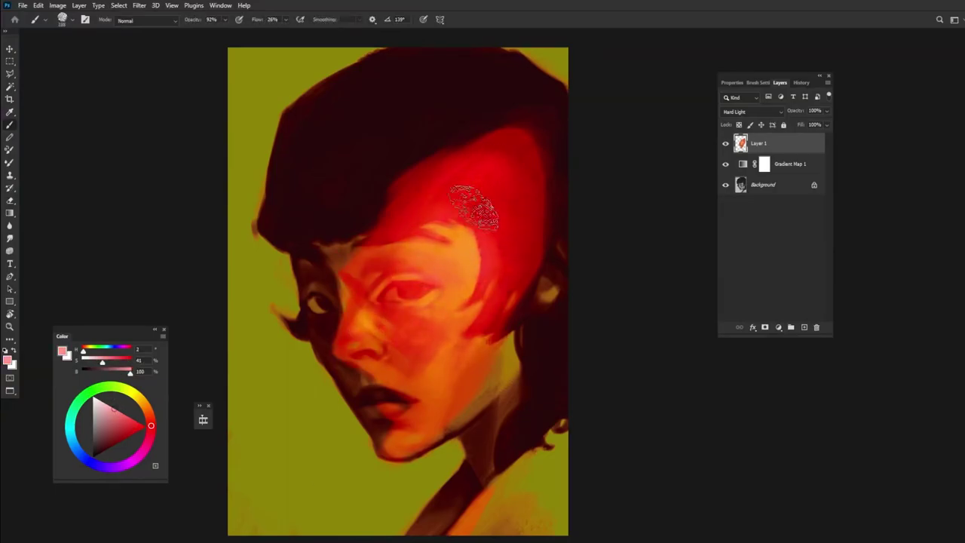
{"action": "key", "text": "e"}
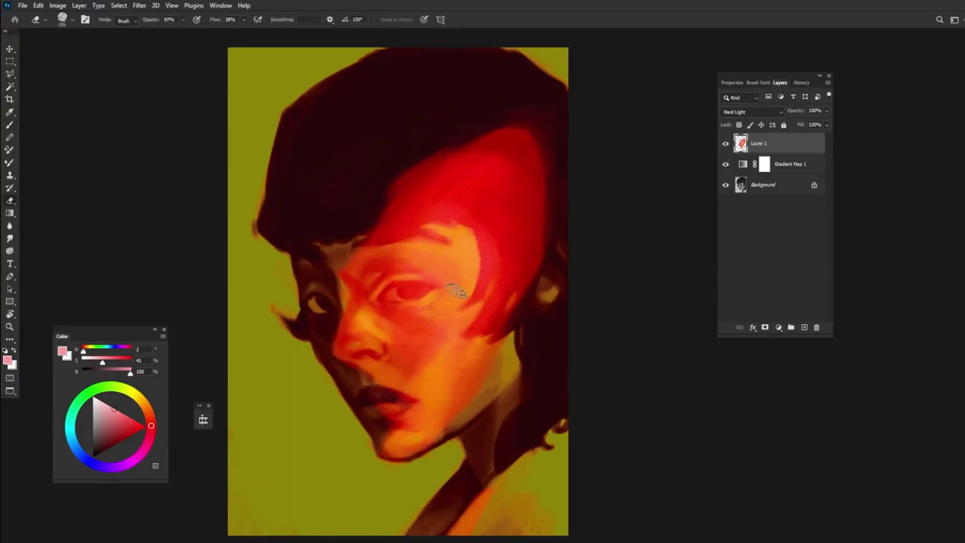
{"action": "key", "text": "ctrl+z"}
{"action": "key", "text": "ctrl+z"}
{"action": "key", "text": "ctrl+z"}
{"action": "key", "text": "ctrl+z"}
{"action": "key", "text": "ctrl+z"}
{"action": "key", "text": "ctrl+z"}
{"action": "key", "text": "ctrl+z"}
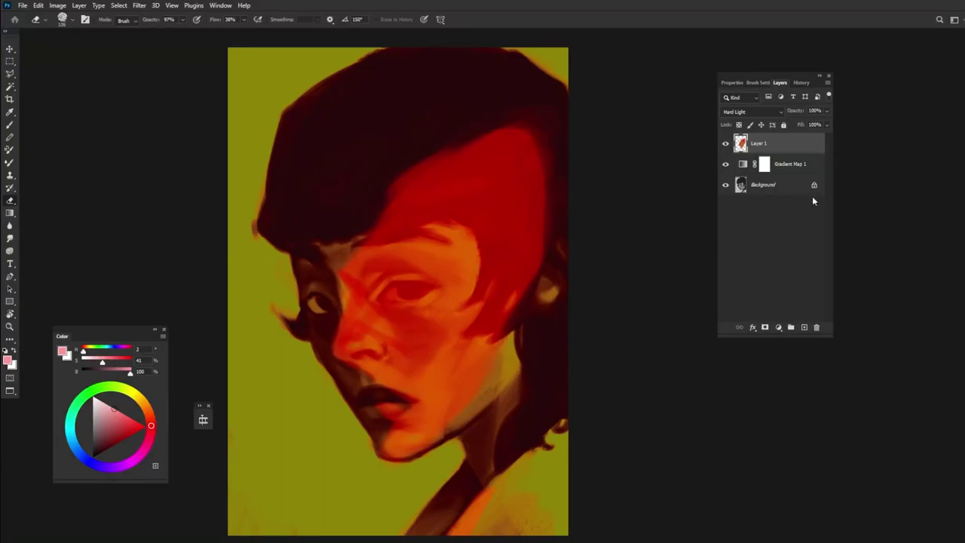
Add a new normal layer and paint orange sampled from the face over the near eye area and upper cheek.
{"action": "key", "text": "ctrl+shift+alt+n"}
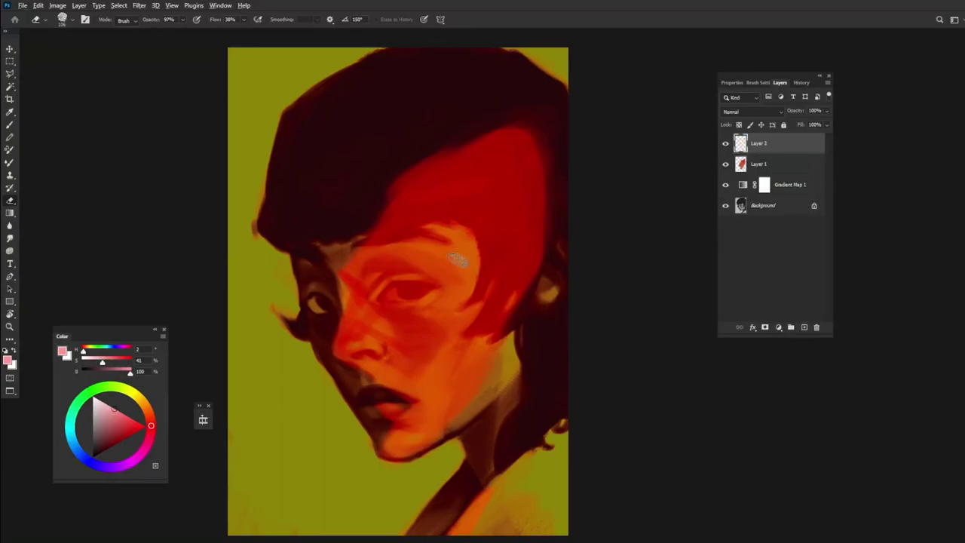
{"action": "key", "text": "b"}
{"action": "left_click", "coordinate": [344, 317], "text": "alt"}
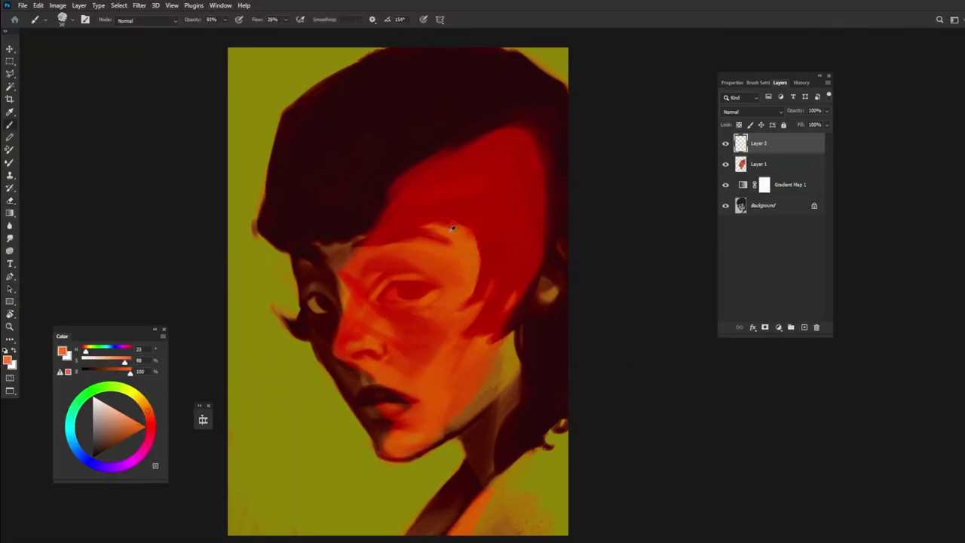
{"action": "left_click_drag", "start_coordinate": [436, 276], "coordinate": [412, 283]}
{"action": "mouse_move", "coordinate": [454, 309]}
{"action": "left_mouse_down"}
{"action": "mouse_move", "coordinate": [431, 321]}
{"action": "mouse_move", "coordinate": [446, 323]}
{"action": "left_mouse_up"}
{"action": "right_click", "coordinate": [482, 280], "text": "alt"}
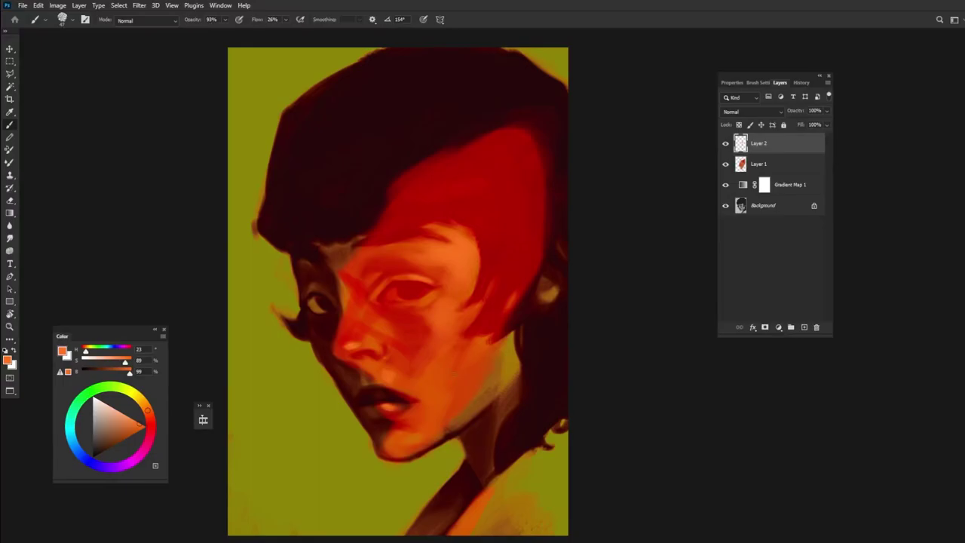
Shift the orange to hue 28 and paint lighter highlights on the near cheek and beside the brow.
{"action": "right_click", "coordinate": [427, 323], "text": "alt"}
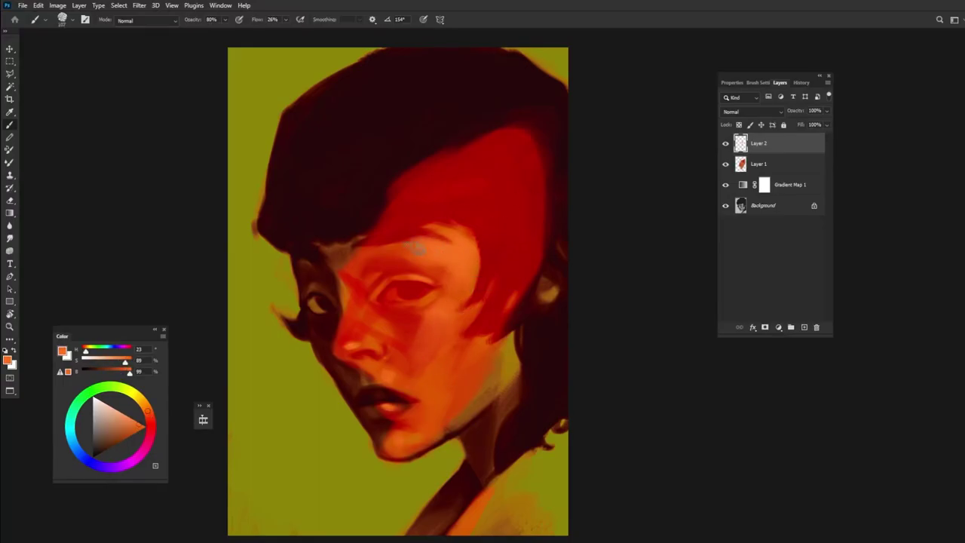
{"action": "left_click_drag", "start_coordinate": [149, 427], "coordinate": [146, 410]}
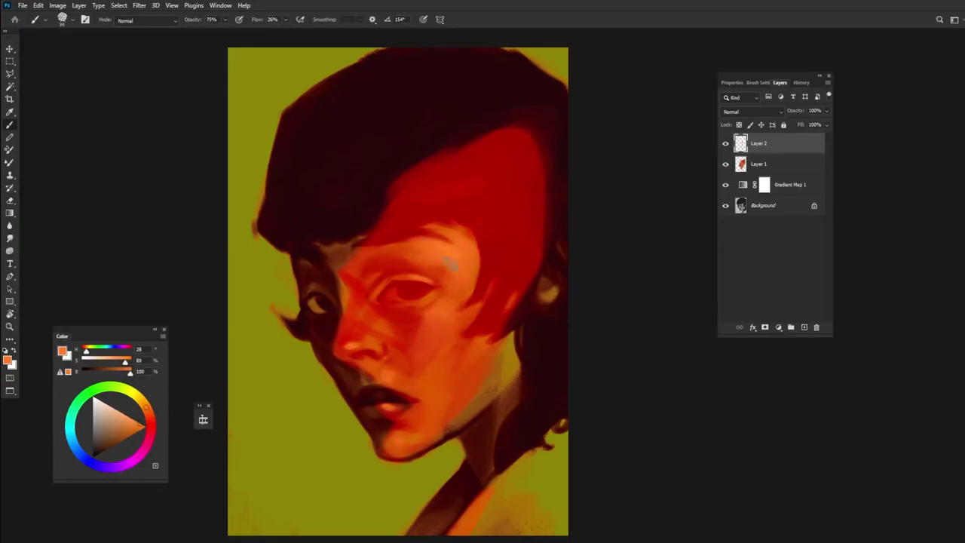
{"action": "right_click", "coordinate": [426, 324], "text": "alt"}
Refine the lips and mouth corner with sampled reds and oranges, and darken the near eye's iris and upper lid.
{"action": "left_click", "coordinate": [415, 403], "text": "alt"}
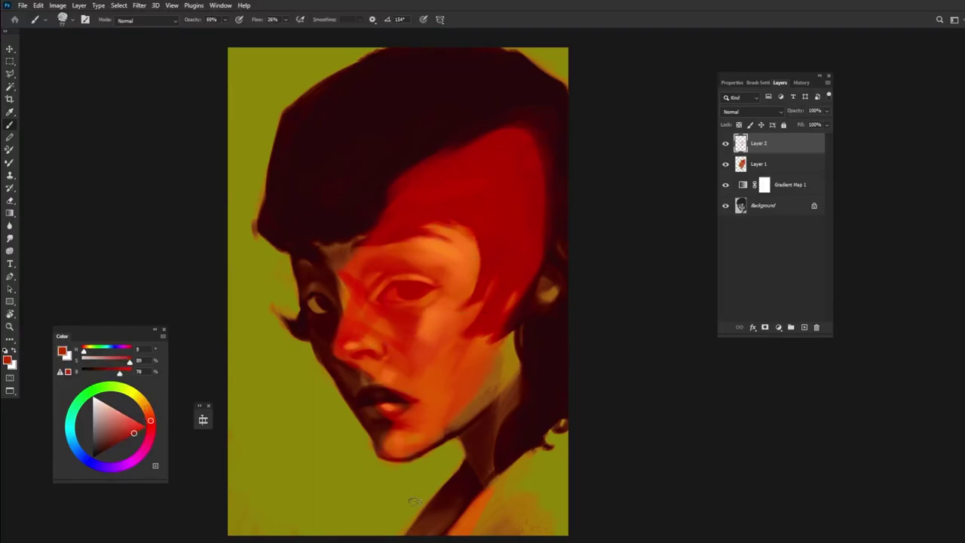
{"action": "right_click", "coordinate": [409, 391], "text": "alt"}
{"action": "left_click", "coordinate": [402, 395], "text": "alt"}
{"action": "left_click", "coordinate": [411, 411], "text": "alt"}
{"action": "right_click", "coordinate": [437, 381], "text": "alt"}
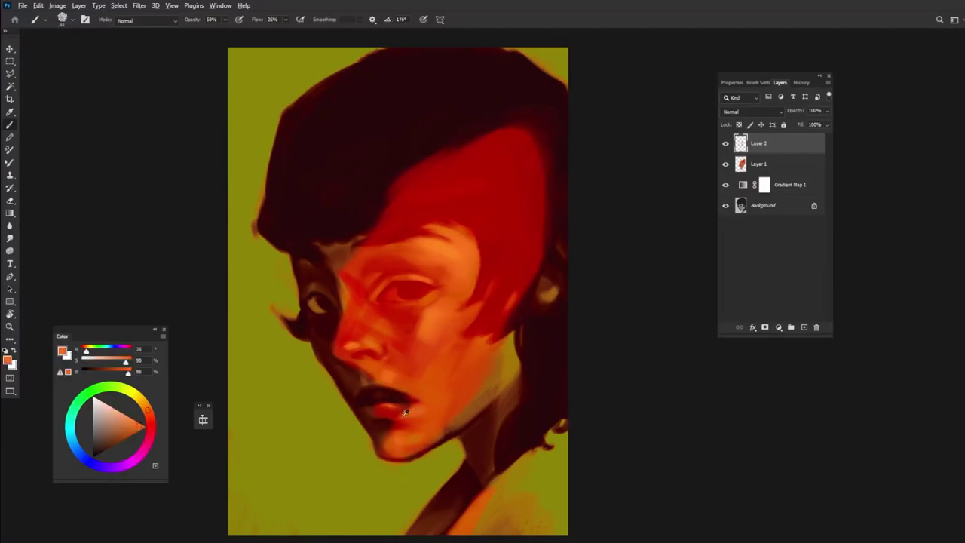
{"action": "left_click", "coordinate": [422, 402], "text": "alt"}
{"action": "left_click_drag", "start_coordinate": [435, 285], "coordinate": [391, 290]}
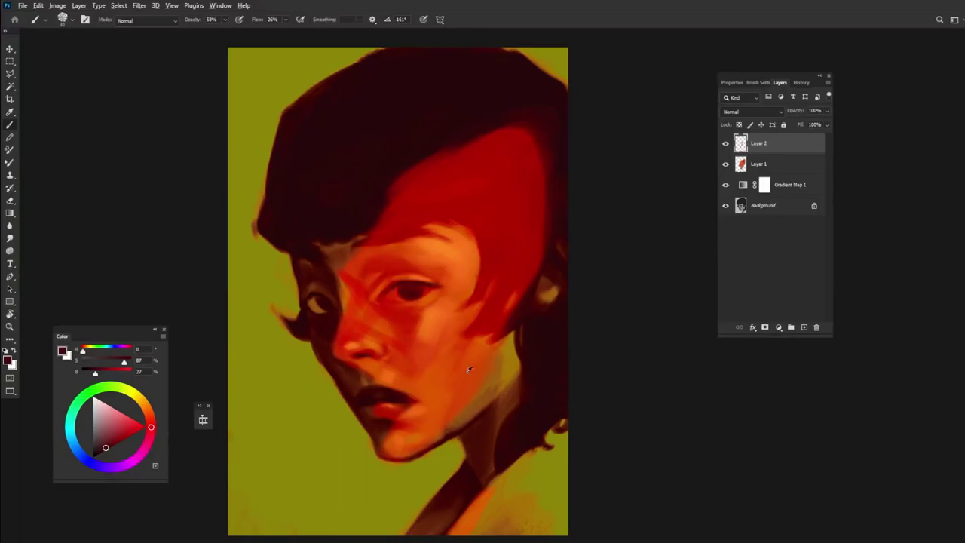
Blend the lower cheek and jawline on the near side with sampled orange and red tones.
{"action": "left_click", "coordinate": [478, 396], "text": "alt"}
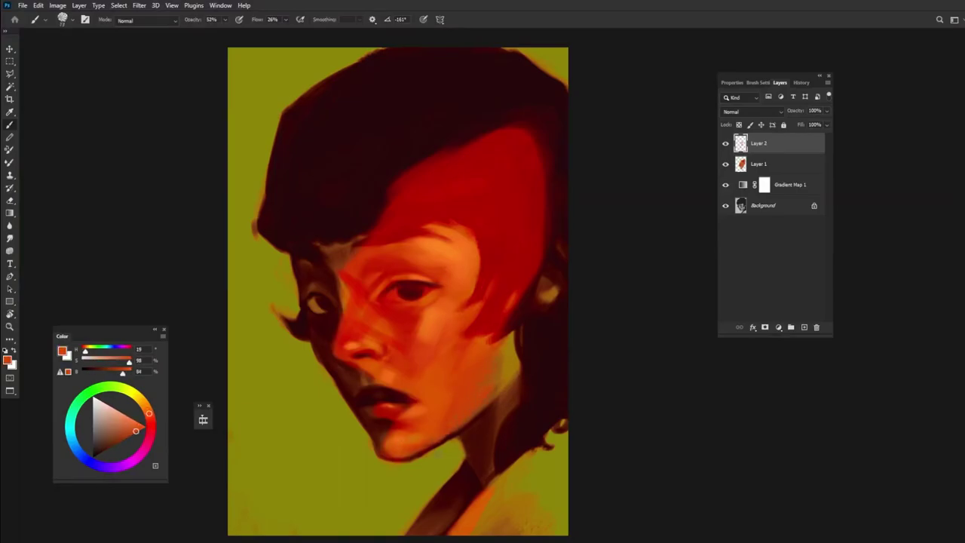
{"action": "left_click", "coordinate": [420, 453], "text": "alt"}
{"action": "left_click", "coordinate": [459, 400], "text": "alt"}
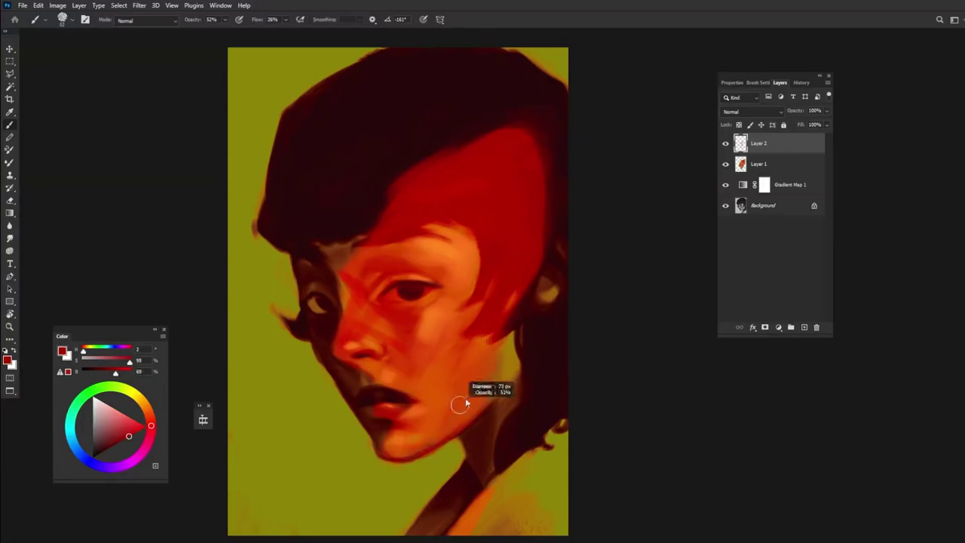
{"action": "left_click", "coordinate": [541, 494], "text": "alt"}
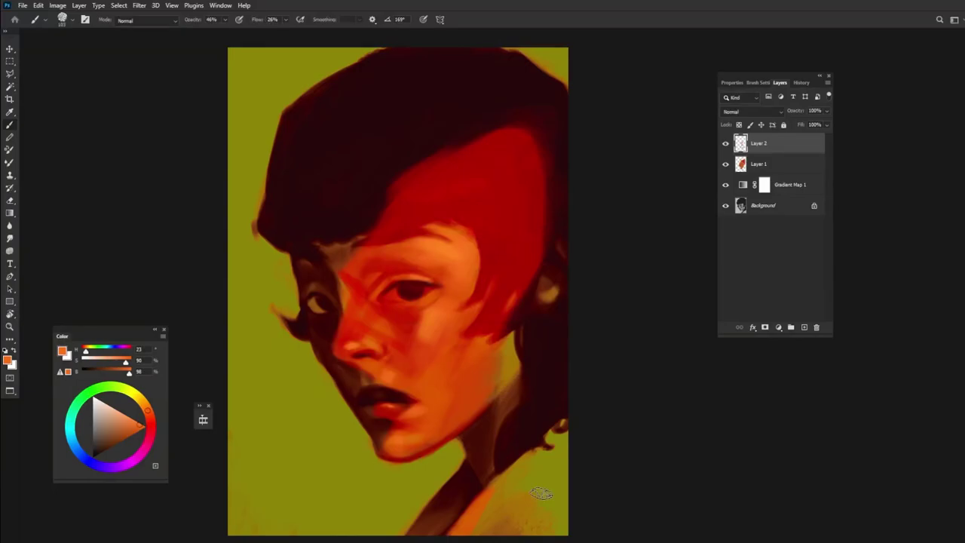
{"action": "left_click", "coordinate": [426, 287], "text": "alt"}
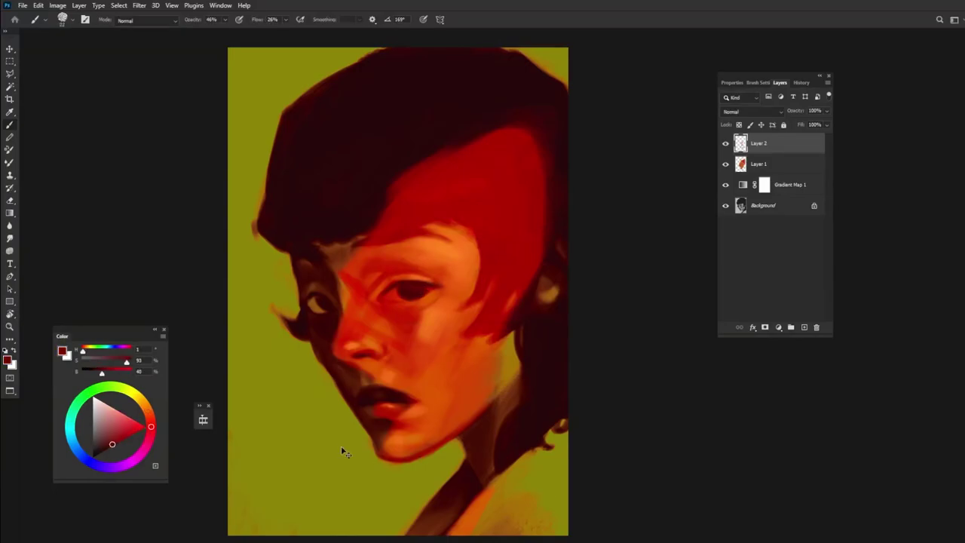
Save a copy of the painting in JPEG format to the Downloads folder.
{"action": "key", "text": "alt+ctrl+s"}
{"action": "left_click", "coordinate": [211, 459]}
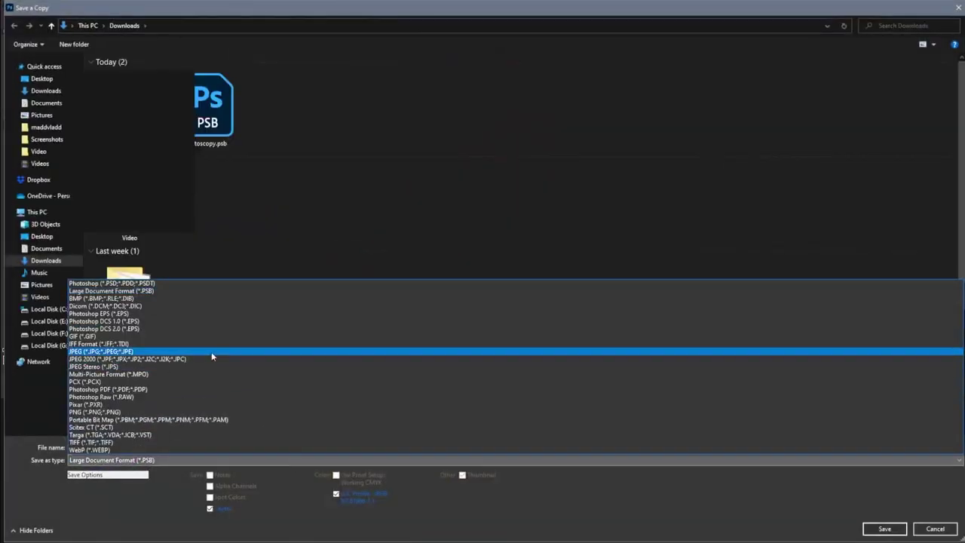
{"action": "left_click", "coordinate": [211, 352]}
{"action": "left_click", "coordinate": [885, 529]}
{"action": "left_click", "coordinate": [629, 161]}
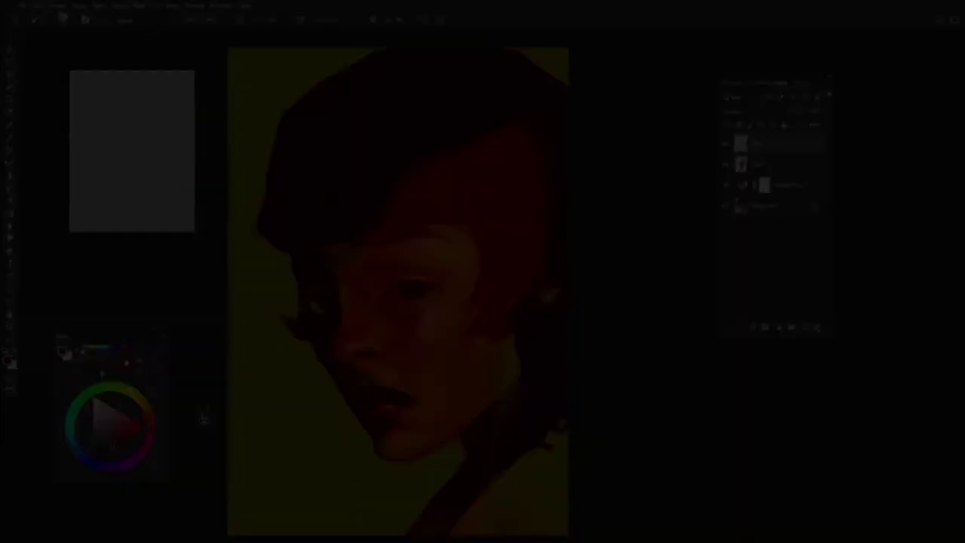